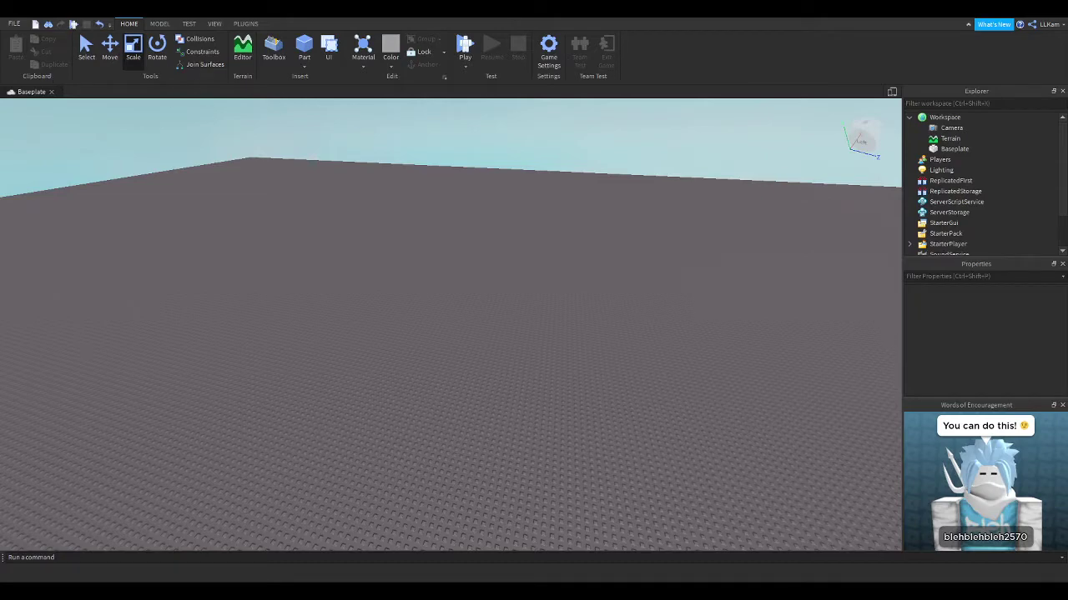
- Spawn an R6 character at the origin with the Load Character plugin, entering the player's username, and close the plugin window
{"action": "left_click", "coordinate": [243, 25]}
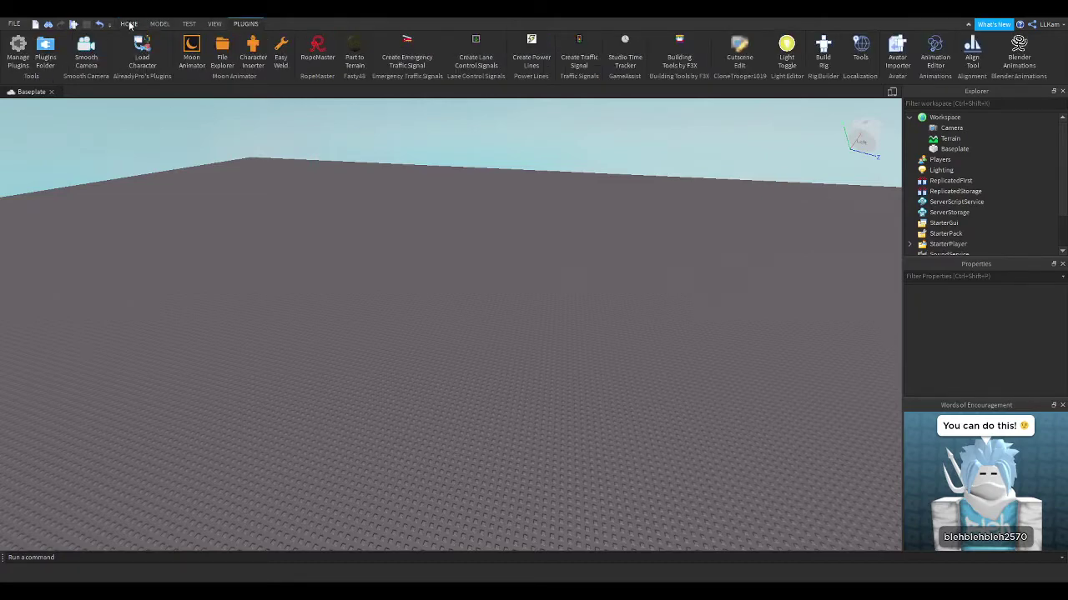
{"action": "left_click", "coordinate": [130, 23]}
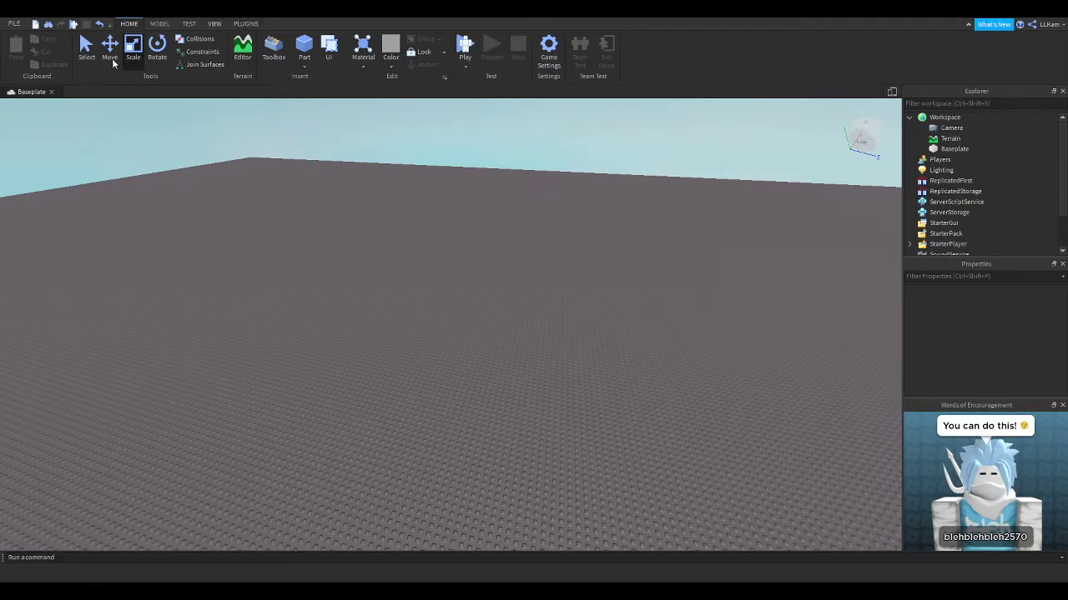
{"action": "left_click", "coordinate": [245, 24]}
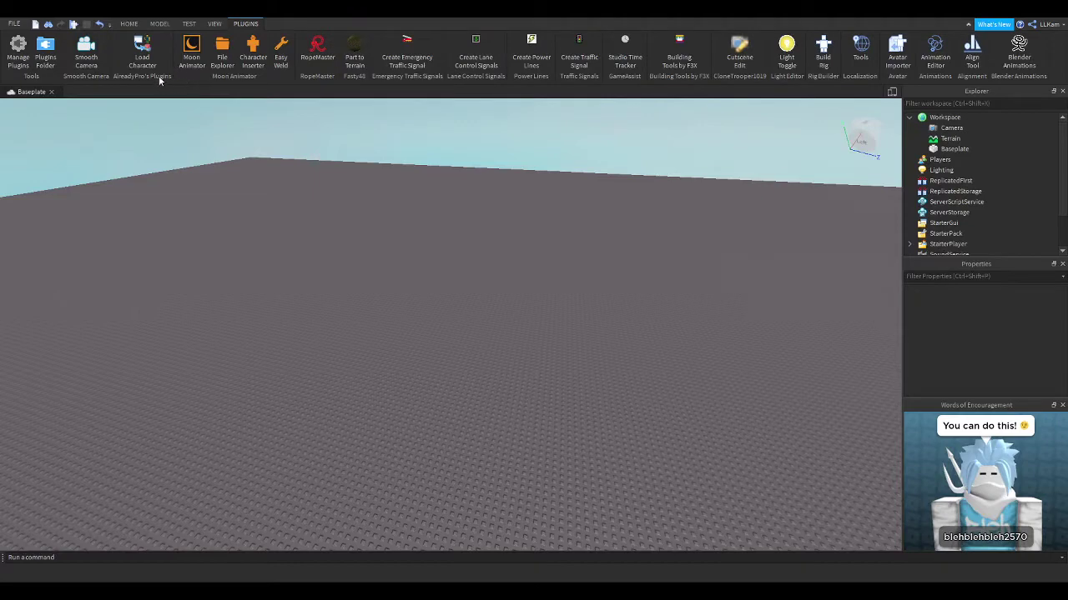
{"action": "left_click", "coordinate": [142, 52]}
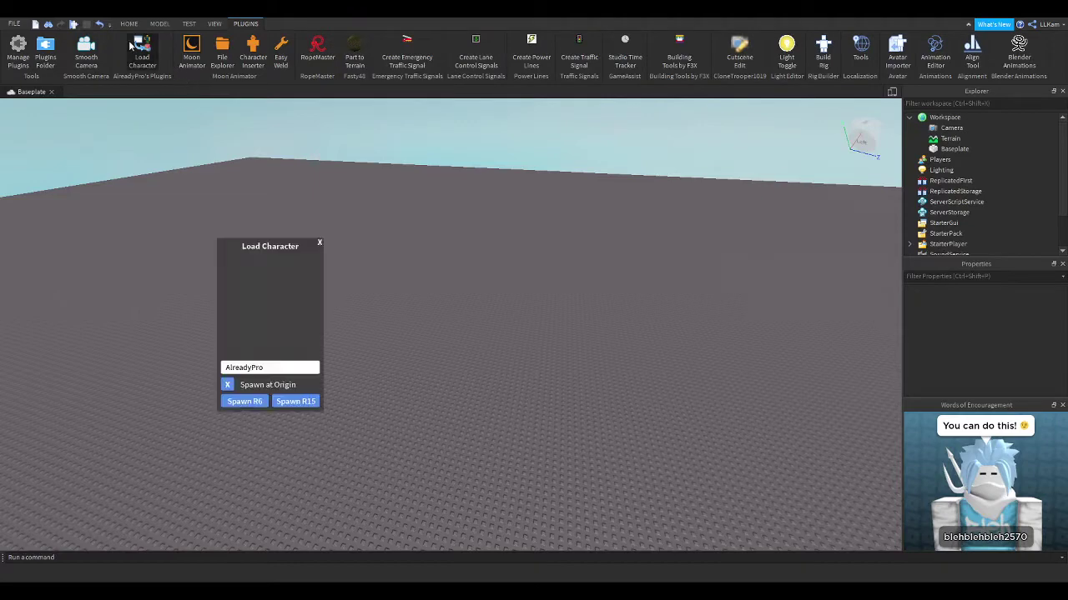
{"action": "left_click", "coordinate": [270, 369]}
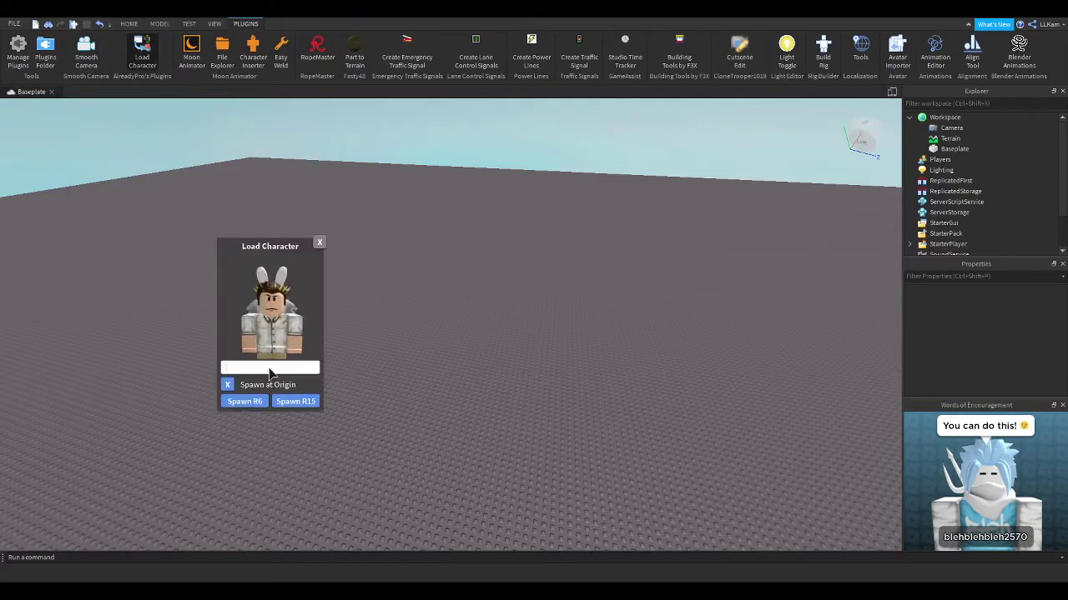
{"action": "type", "text": "LLKam"}
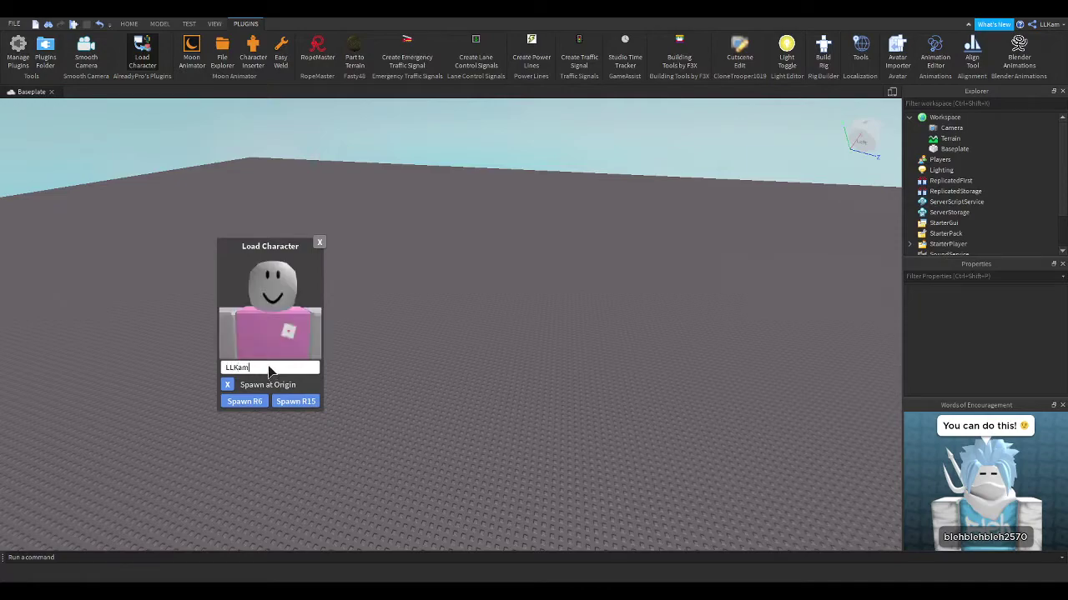
{"action": "right_click_drag", "start_coordinate": [424, 362], "coordinate": [409, 324]}
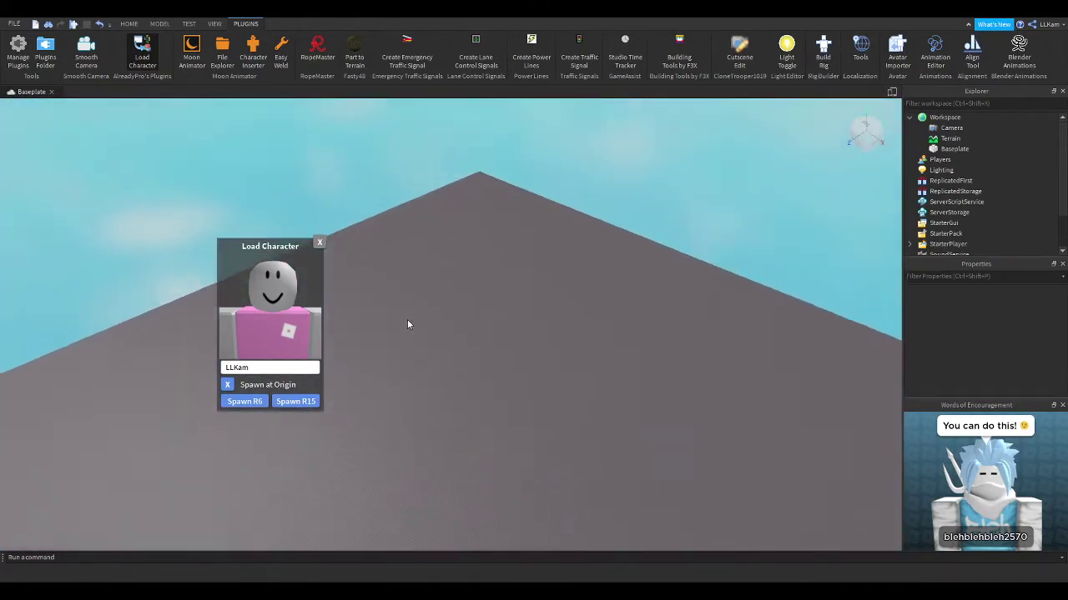
{"action": "left_click", "coordinate": [246, 402]}
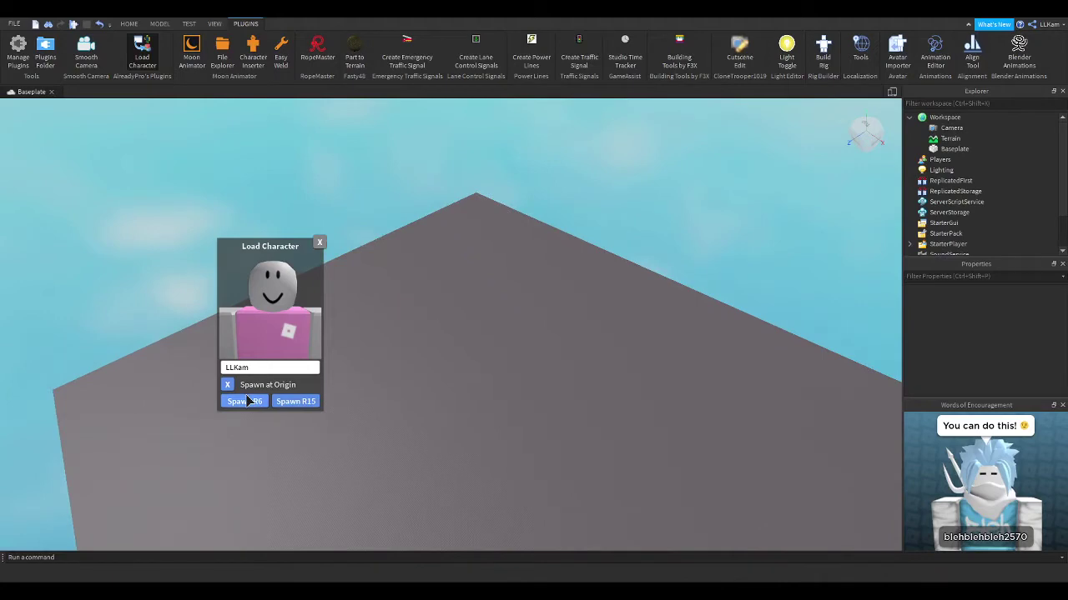
{"action": "left_click", "coordinate": [417, 352]}
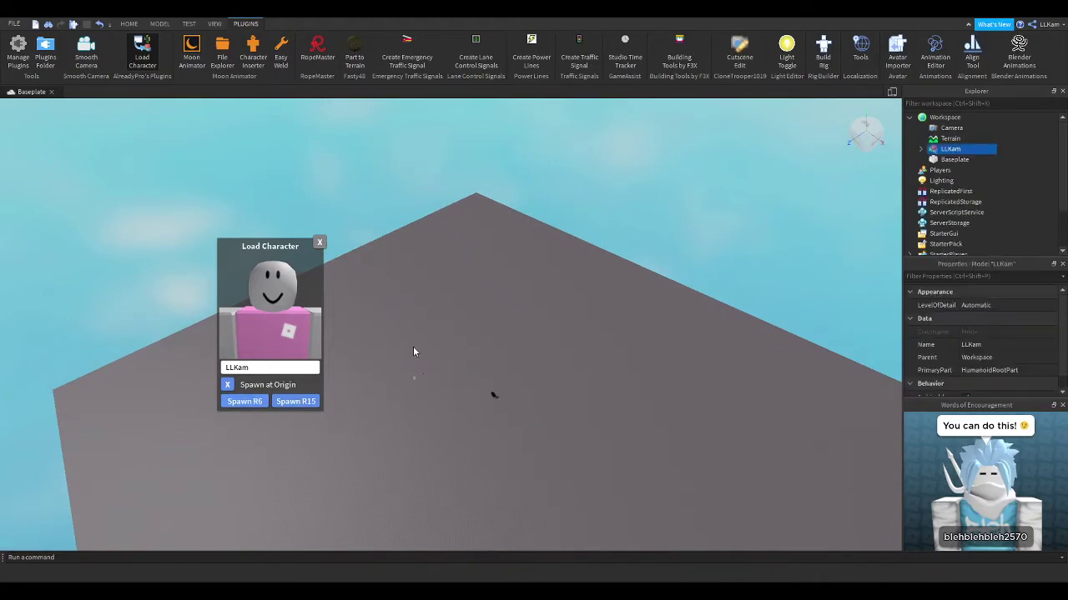
{"action": "left_click", "coordinate": [318, 241]}
- Examine the spawned character up close on the baseplate and select its model
{"action": "right_click_drag", "start_coordinate": [331, 236], "coordinate": [383, 272]}
{"action": "key", "text": "w"}
{"action": "key", "text": "w"}
{"action": "key", "text": "w"}
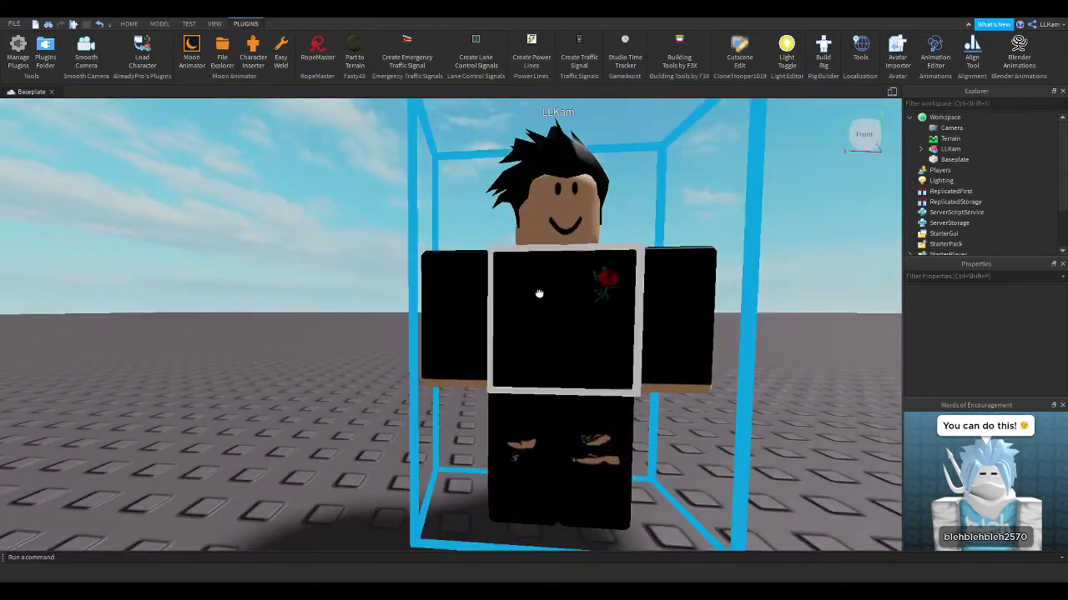
{"action": "left_click", "coordinate": [536, 320]}
{"action": "key", "text": "s"}
{"action": "right_click_drag", "start_coordinate": [535, 322], "coordinate": [533, 302]}
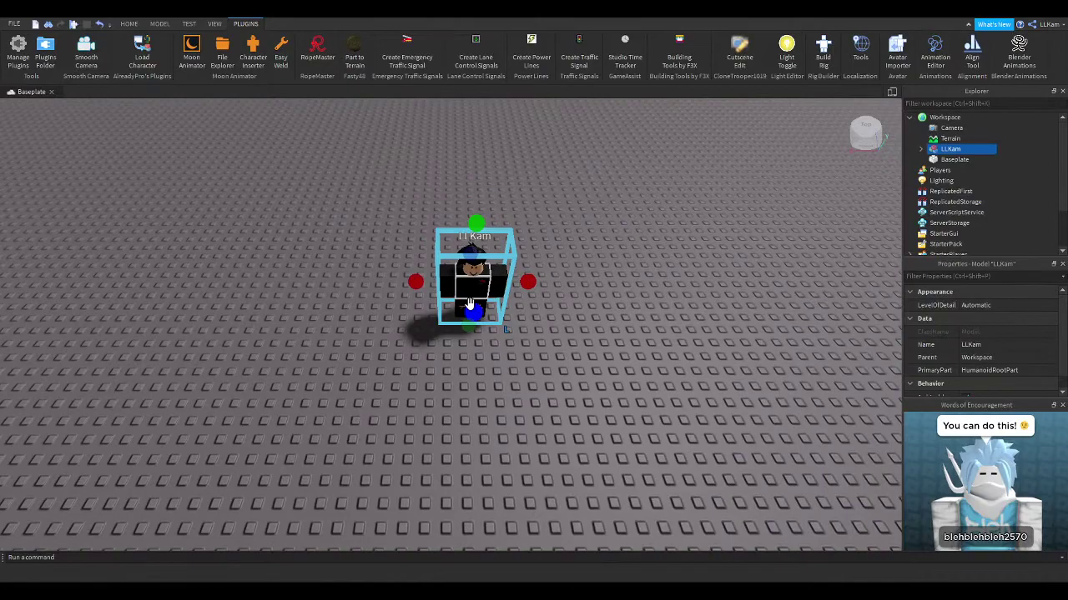
- Try to reposition the character freehand on the baseplate and undo the latest changes
{"action": "left_click_drag", "start_coordinate": [454, 291], "coordinate": [475, 338]}
{"action": "scroll", "coordinate": [505, 450], "scroll_direction": "up", "scroll_amount": 3}
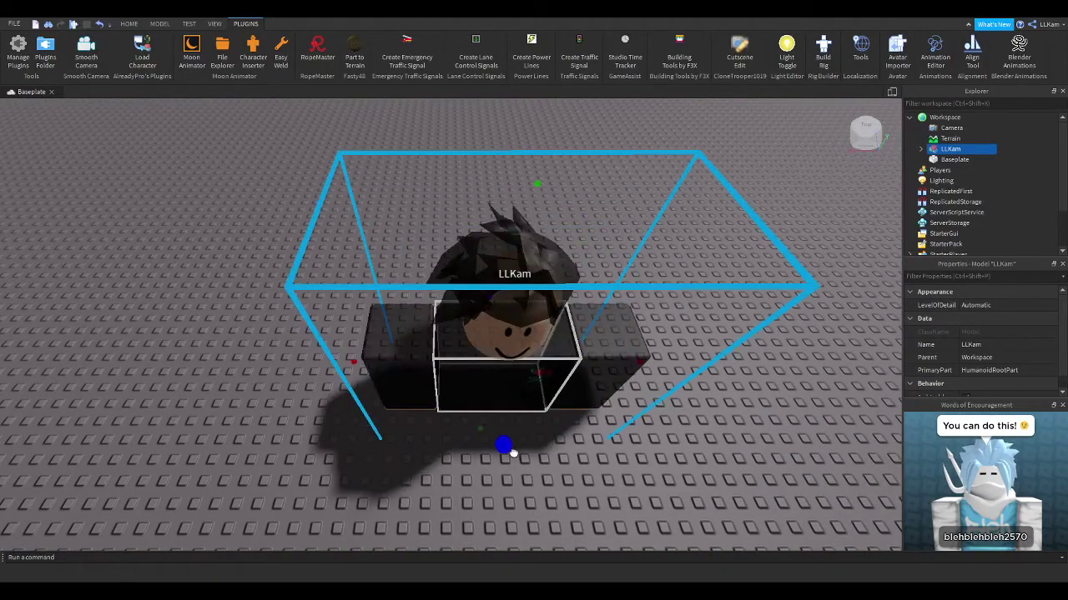
{"action": "scroll", "coordinate": [508, 471], "scroll_direction": "up", "scroll_amount": 3}
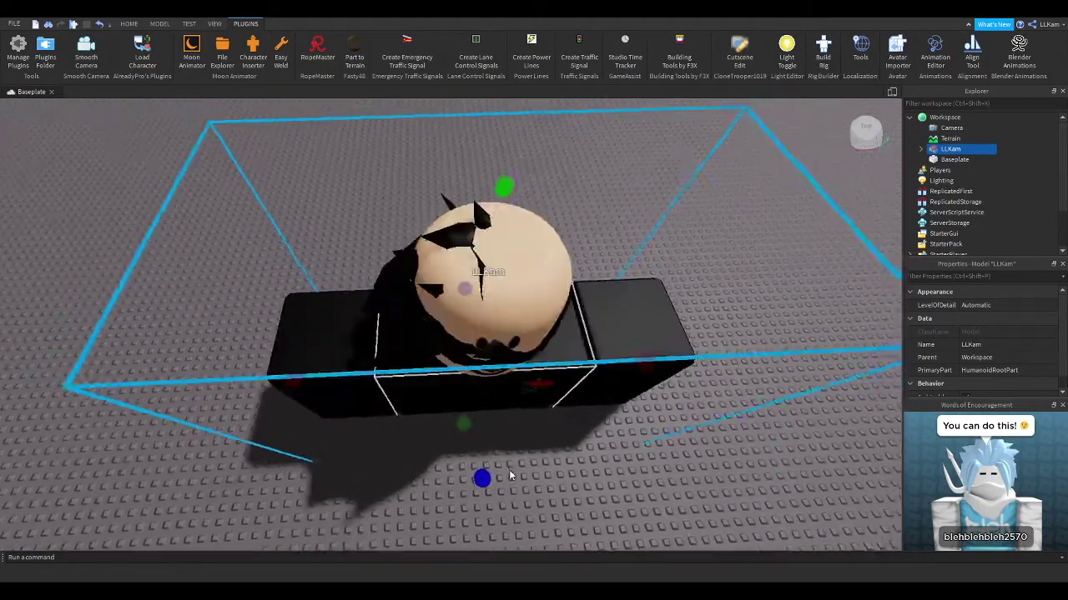
{"action": "scroll", "coordinate": [511, 477], "scroll_direction": "down", "scroll_amount": 5}
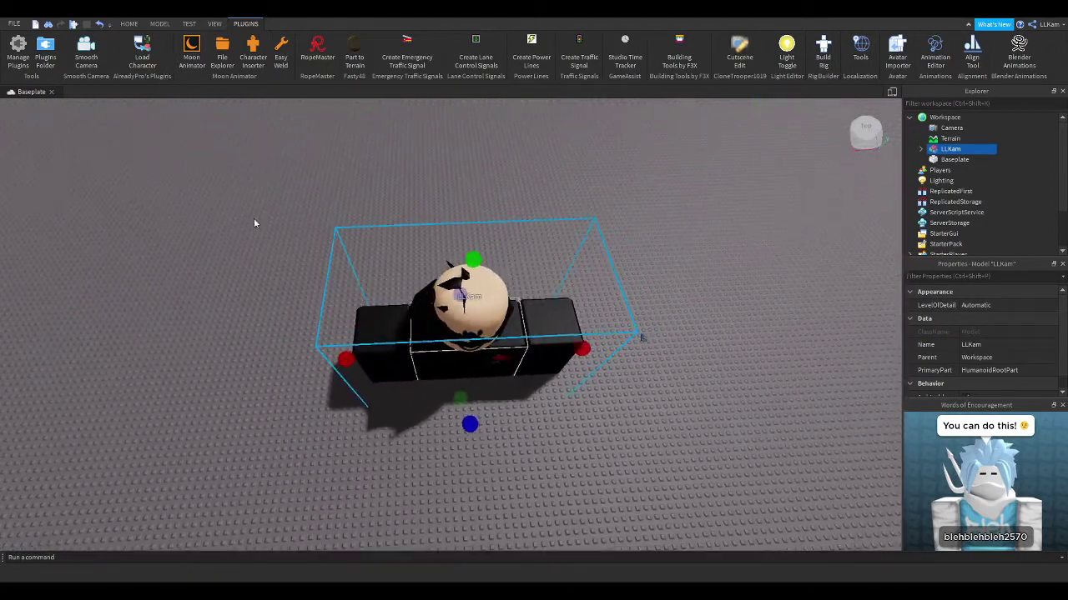
{"action": "scroll", "coordinate": [463, 275], "scroll_direction": "down", "scroll_amount": 5}
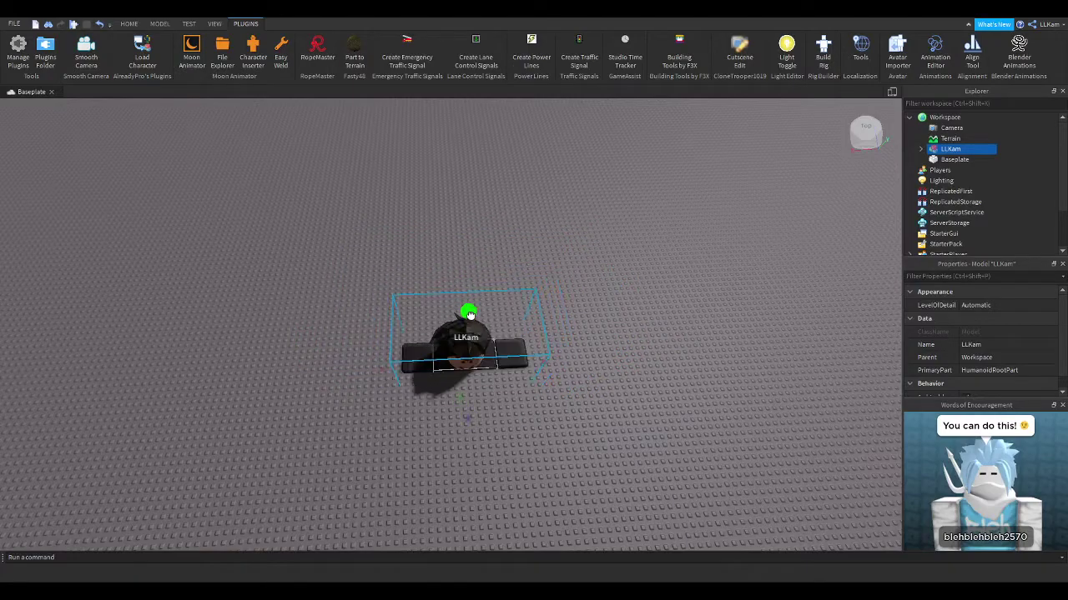
{"action": "right_click_drag", "start_coordinate": [468, 313], "coordinate": [413, 263]}
{"action": "scroll", "coordinate": [464, 314], "scroll_direction": "up", "scroll_amount": 3}
{"action": "key", "text": "ctrl+z"}
{"action": "key", "text": "ctrl+z"}
{"action": "key", "text": "ctrl+z"}
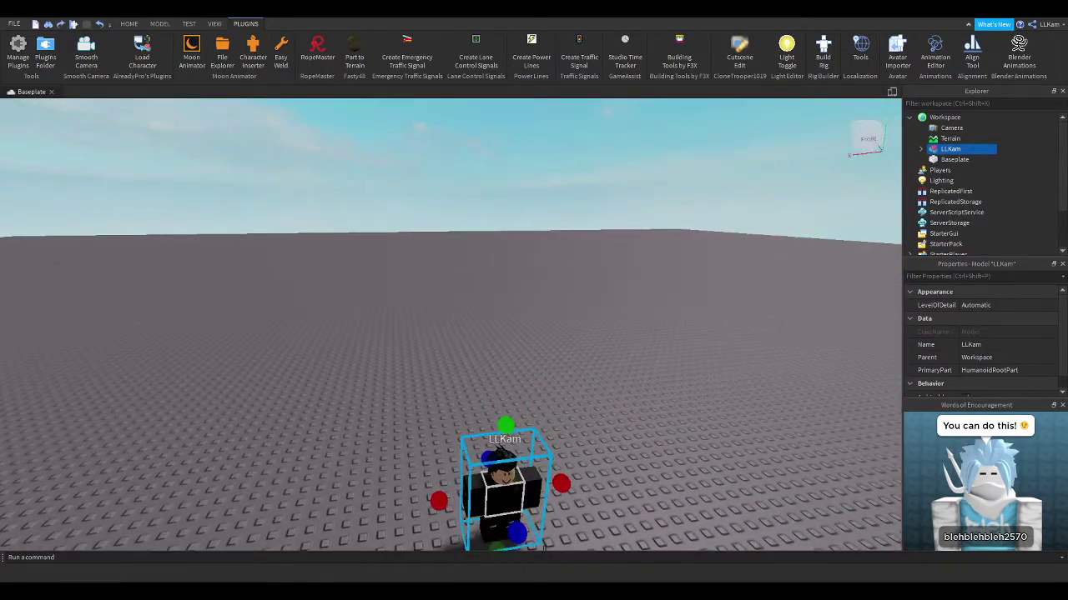
- Shift the character a short distance along its blue axis with the Move tool and frame it in the viewport
{"action": "left_click", "coordinate": [128, 25]}
{"action": "left_click", "coordinate": [110, 49]}
{"action": "key", "text": "f"}
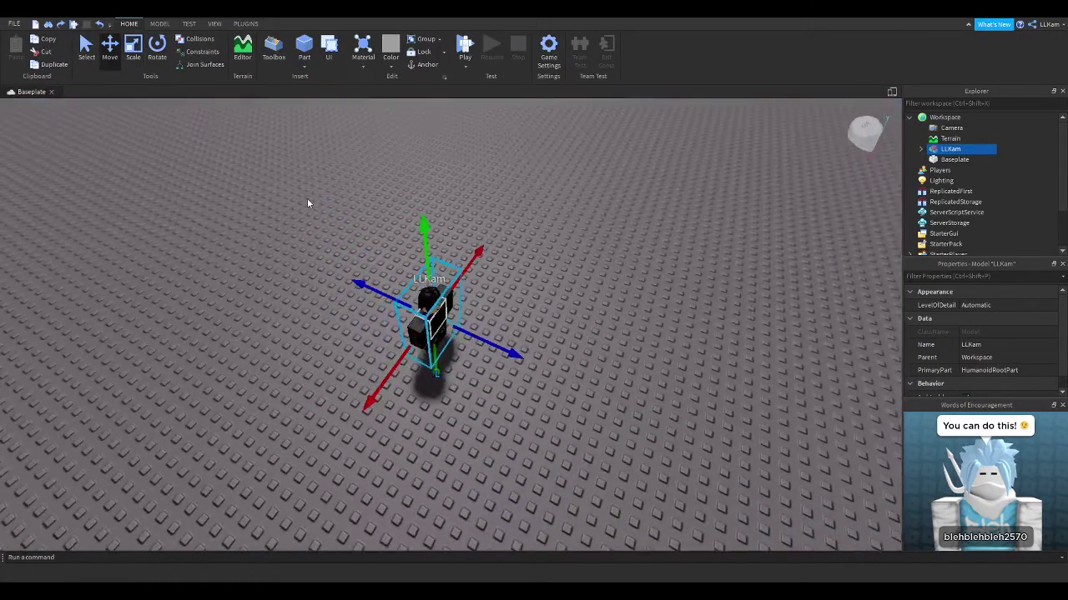
{"action": "left_click_drag", "start_coordinate": [476, 335], "coordinate": [504, 348]}
{"action": "scroll", "coordinate": [505, 348], "scroll_direction": "up", "scroll_amount": 5}
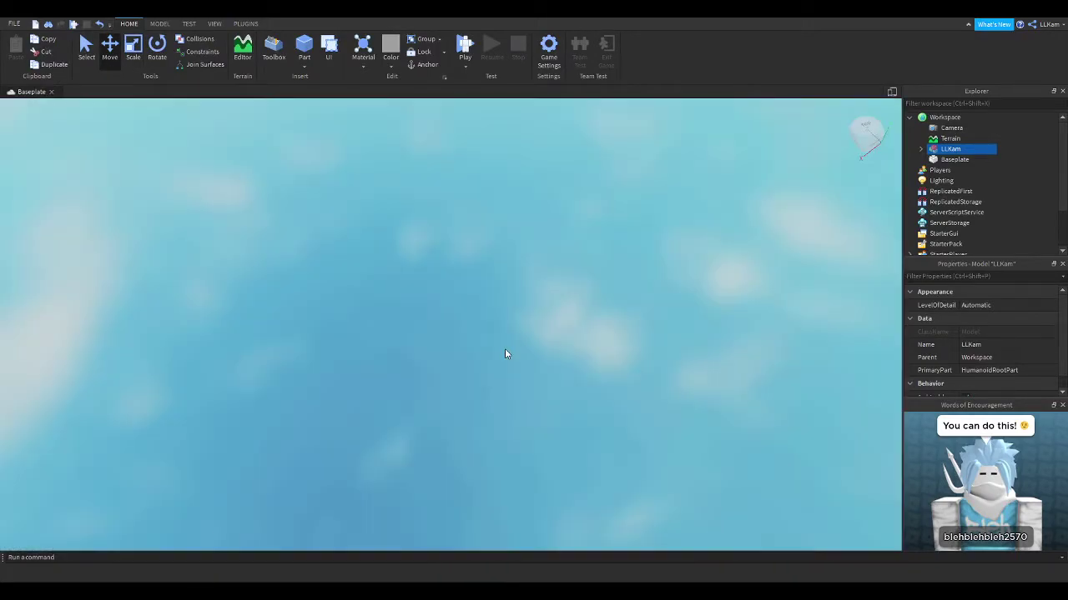
{"action": "right_click_drag", "start_coordinate": [505, 349], "coordinate": [505, 349]}
{"action": "key", "text": "f"}
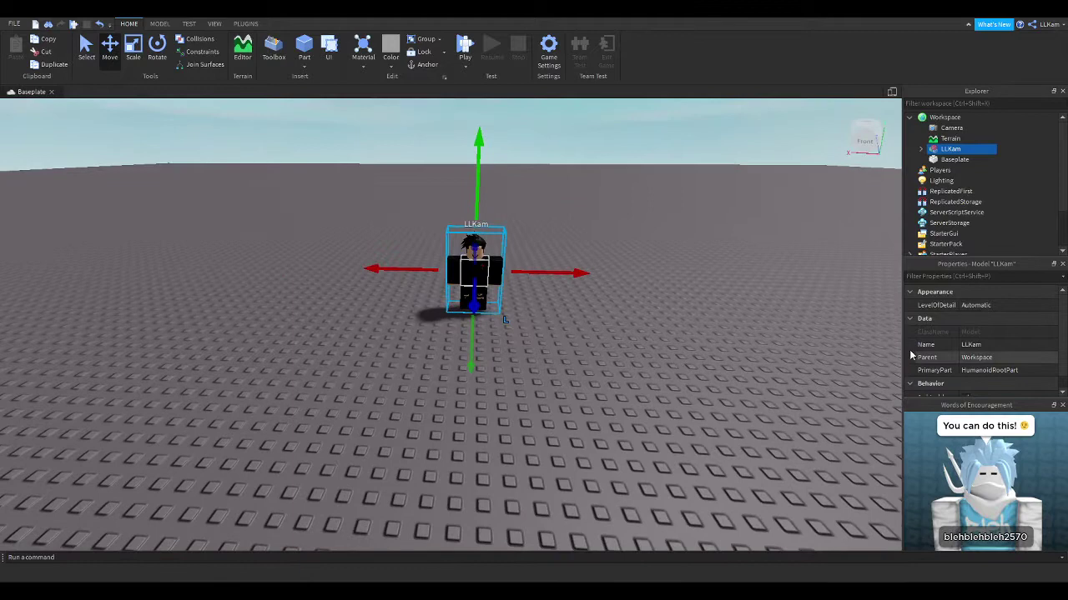
- Open Moon Animator without its File Explorer, examine the available editing and file commands, and close the animator
{"action": "left_click", "coordinate": [245, 24]}
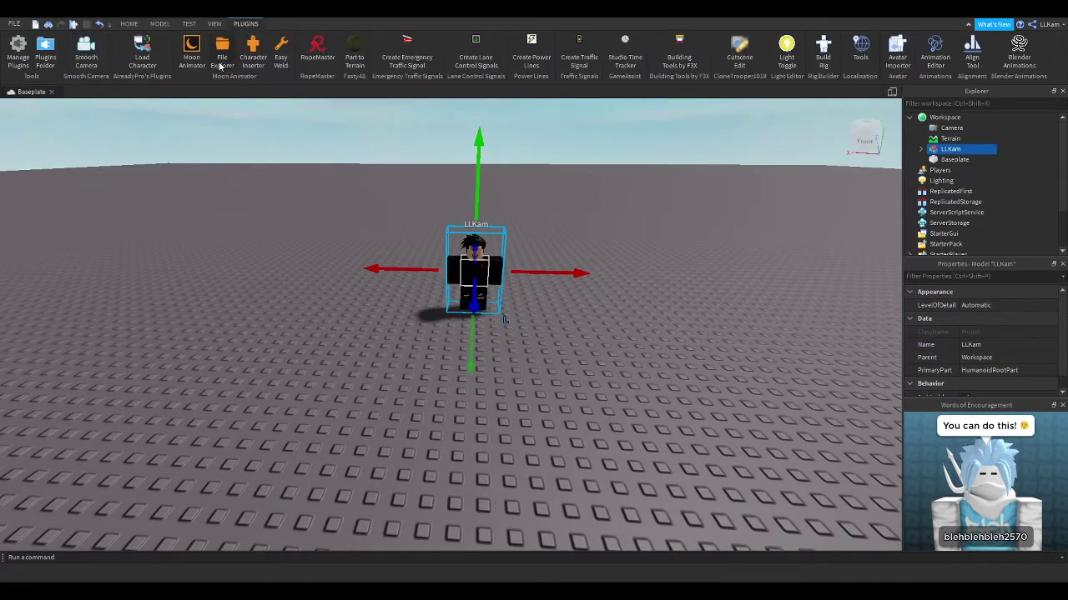
{"action": "left_click", "coordinate": [221, 57]}
{"action": "left_click", "coordinate": [194, 59]}
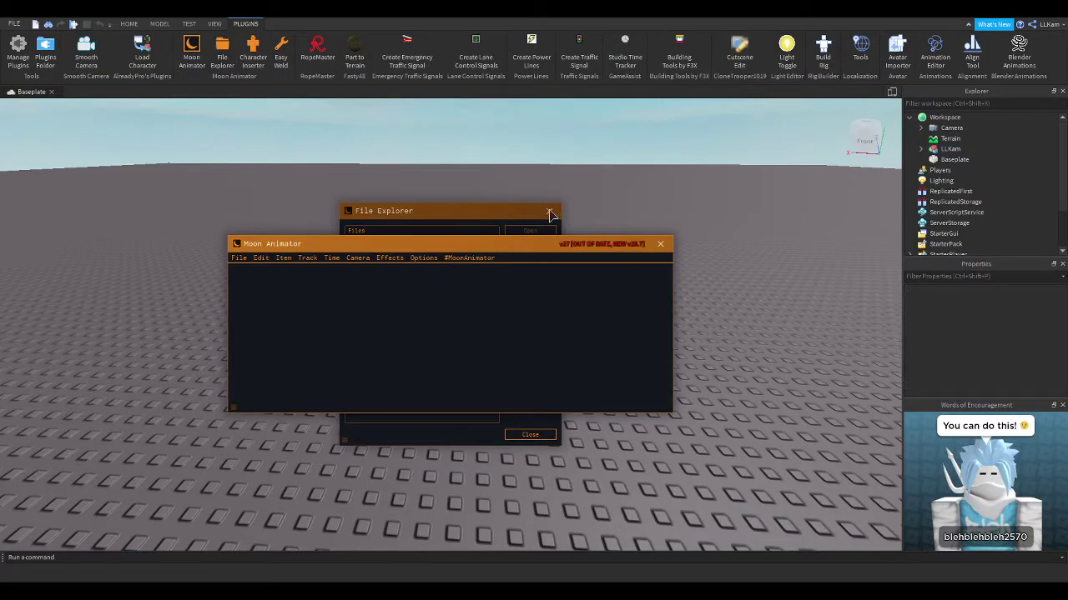
{"action": "left_click", "coordinate": [552, 212]}
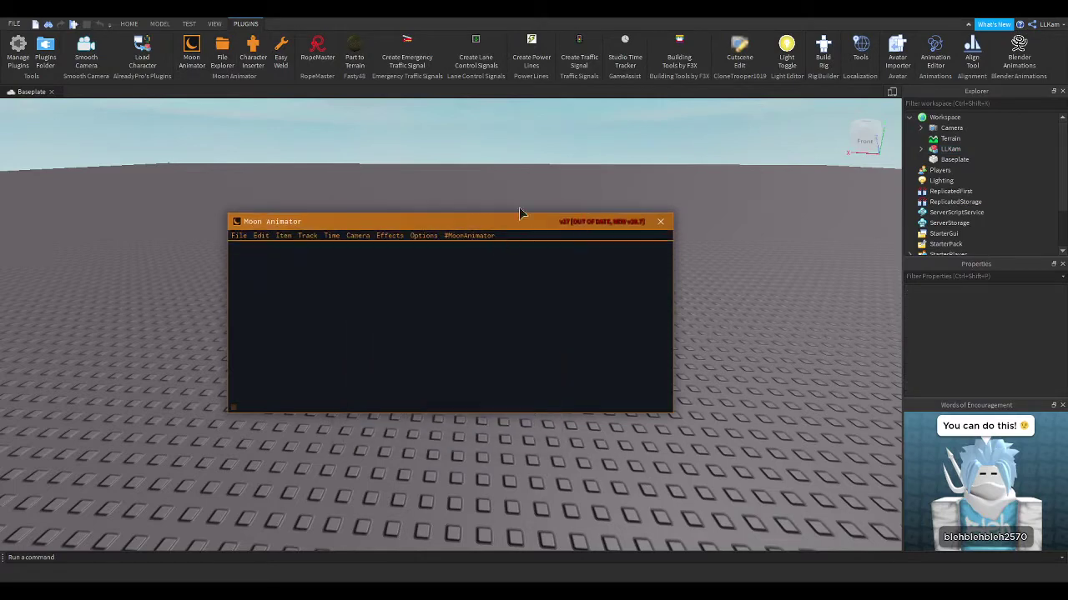
{"action": "left_click_drag", "start_coordinate": [501, 245], "coordinate": [464, 173]}
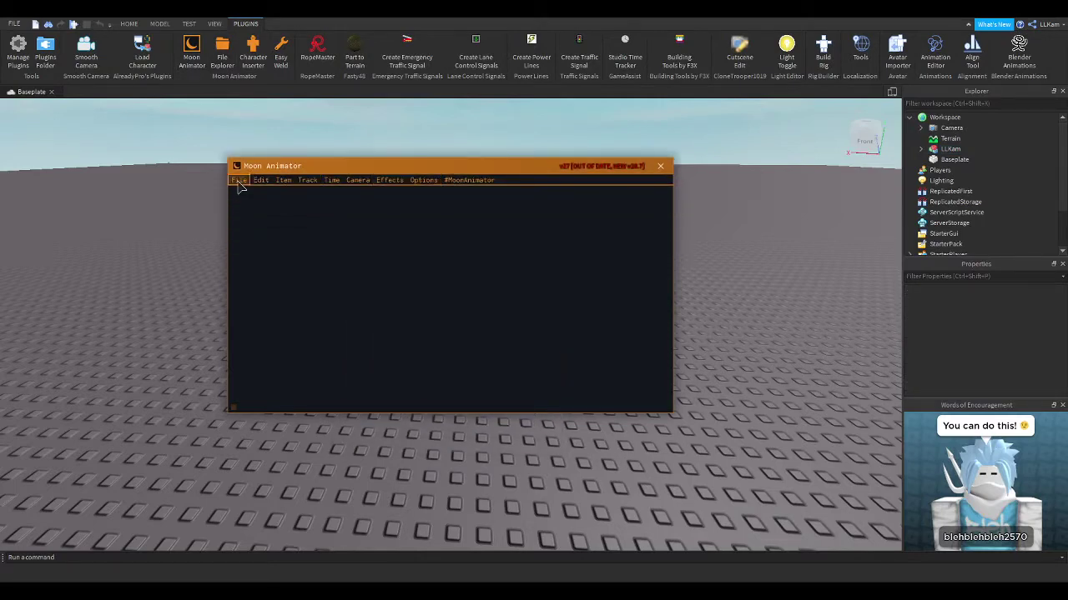
{"action": "left_click", "coordinate": [264, 182]}
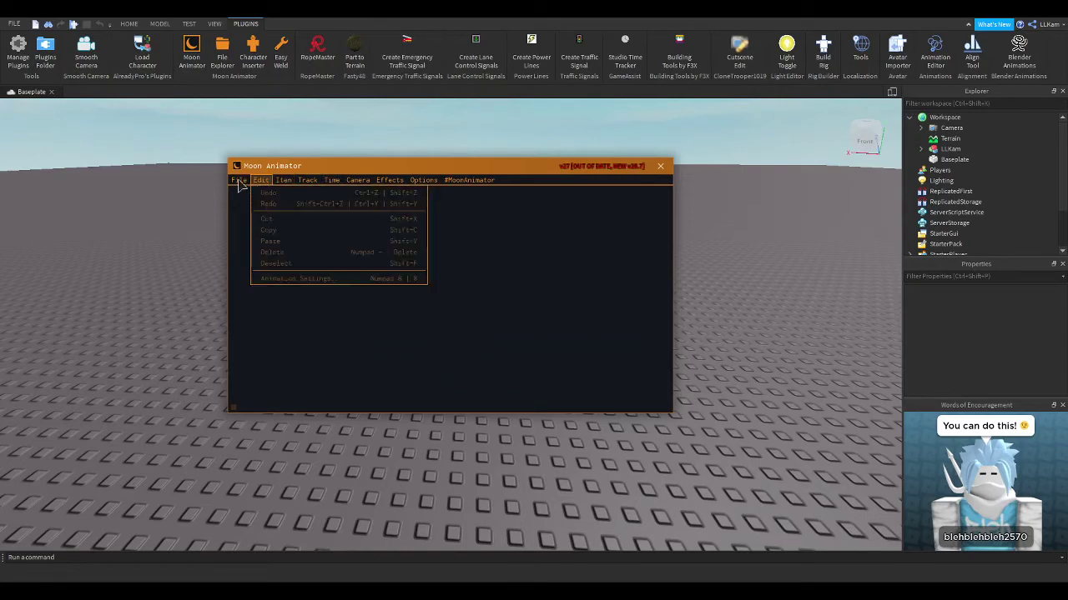
{"action": "left_click", "coordinate": [241, 183]}
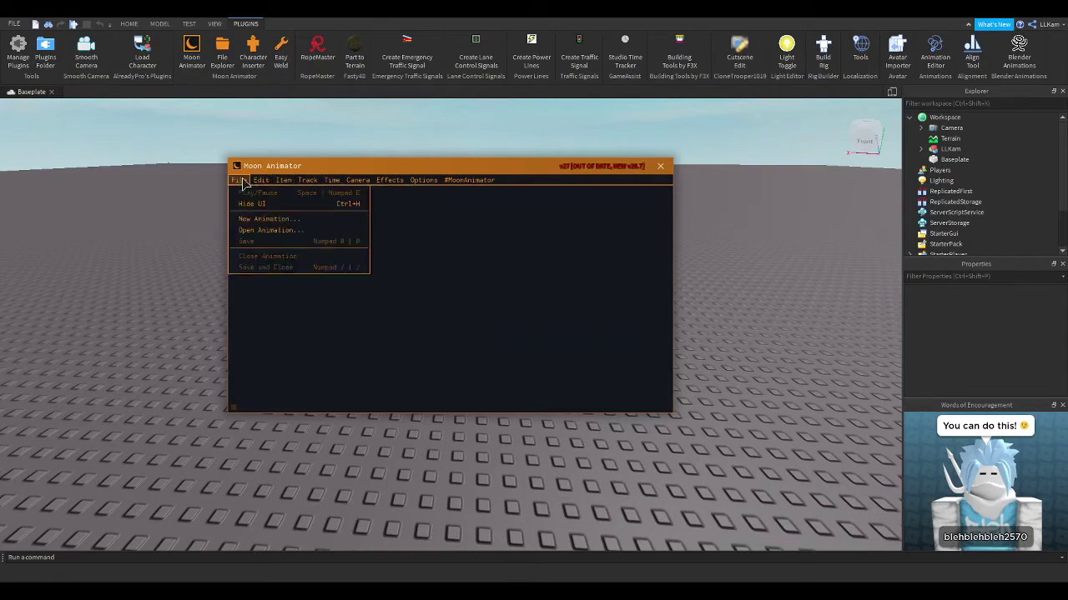
{"action": "left_click", "coordinate": [241, 182]}
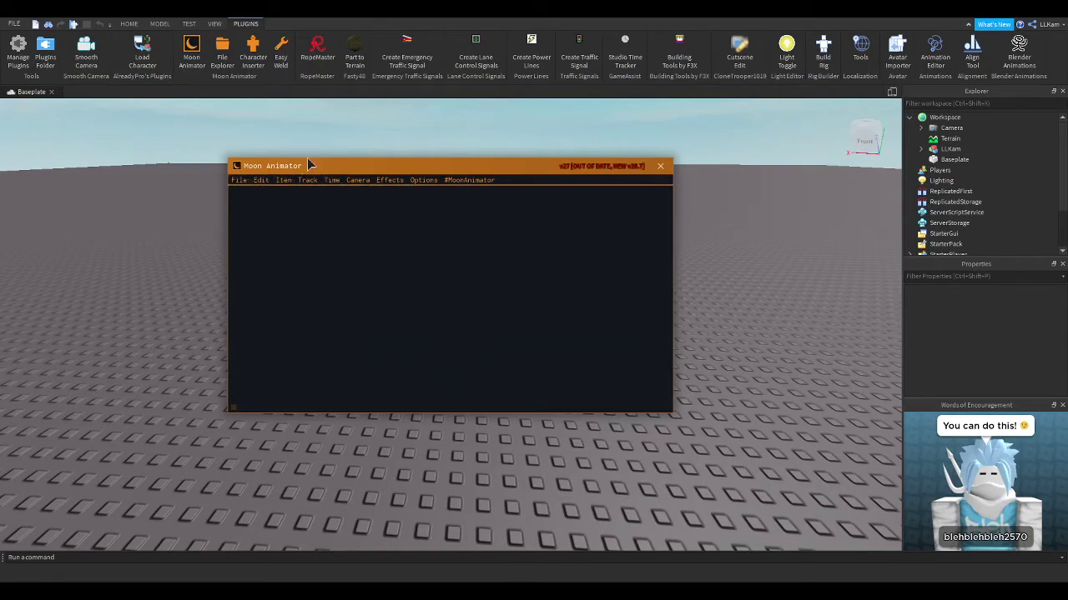
{"action": "left_click", "coordinate": [663, 166]}
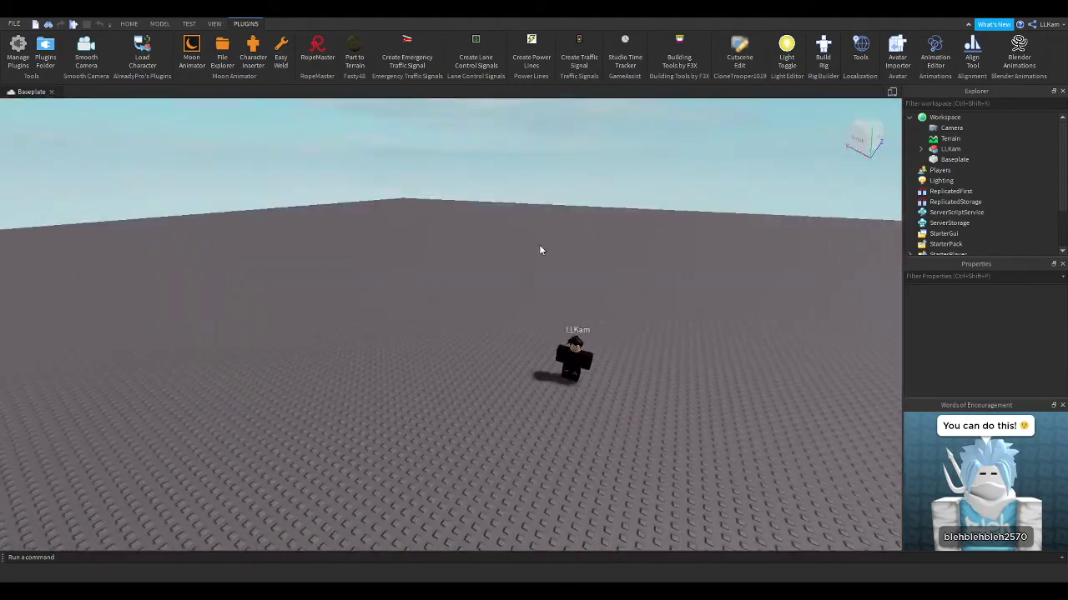
- Delete the spawned character model from the baseplate
{"action": "left_click", "coordinate": [574, 357]}
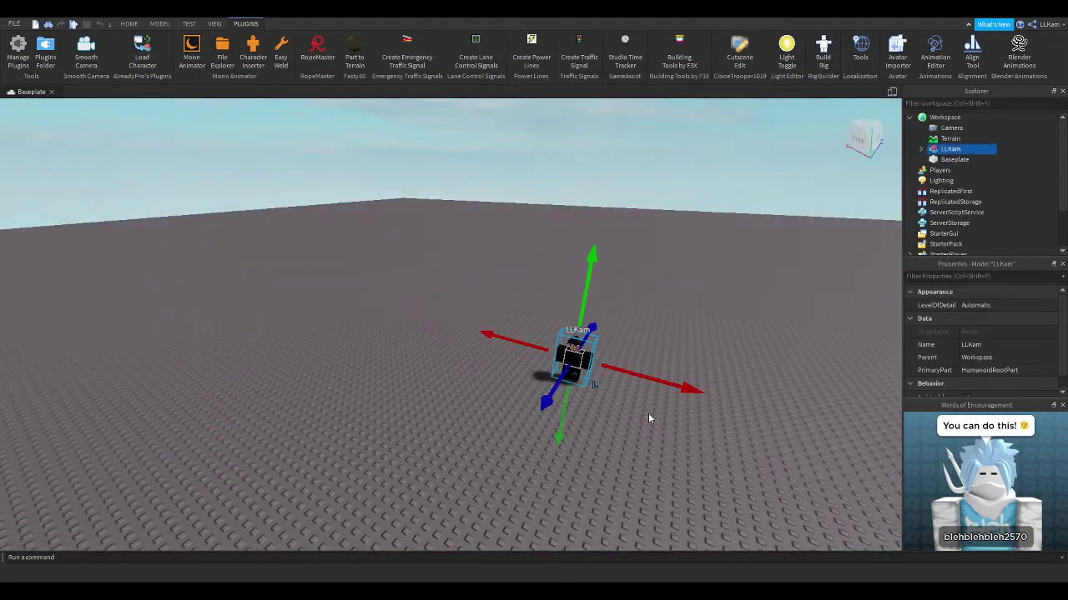
{"action": "key", "text": "Delete"}
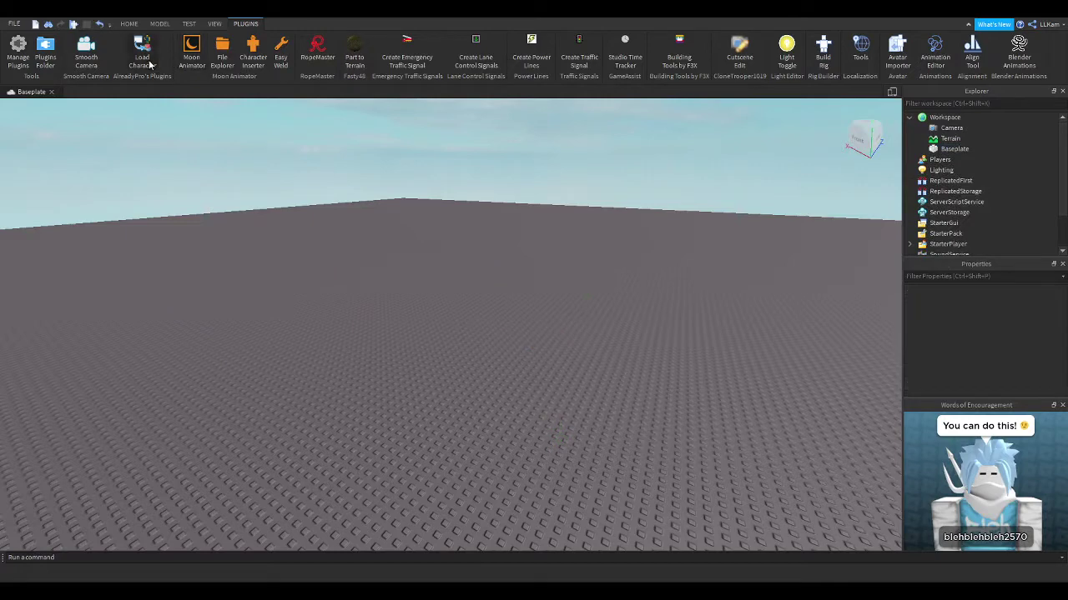
- Spawn a character at the origin with the Load Character plugin, entering the player's username, and select the model in the scene
{"action": "left_click", "coordinate": [143, 59]}
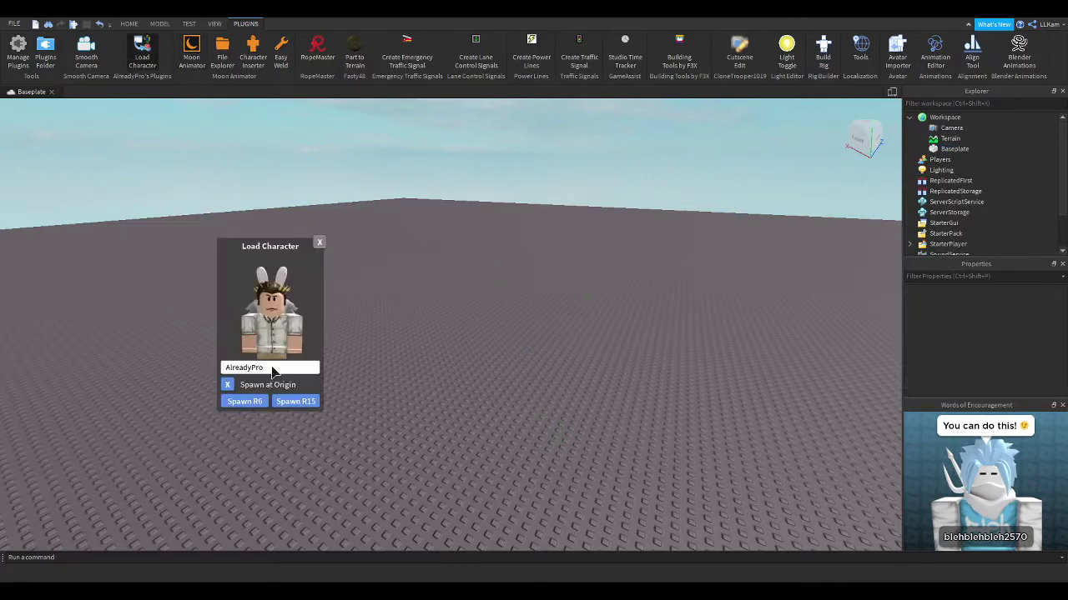
{"action": "double_click", "coordinate": [273, 372]}
{"action": "key", "text": "BackSpace"}
{"action": "type", "text": "LLKam"}
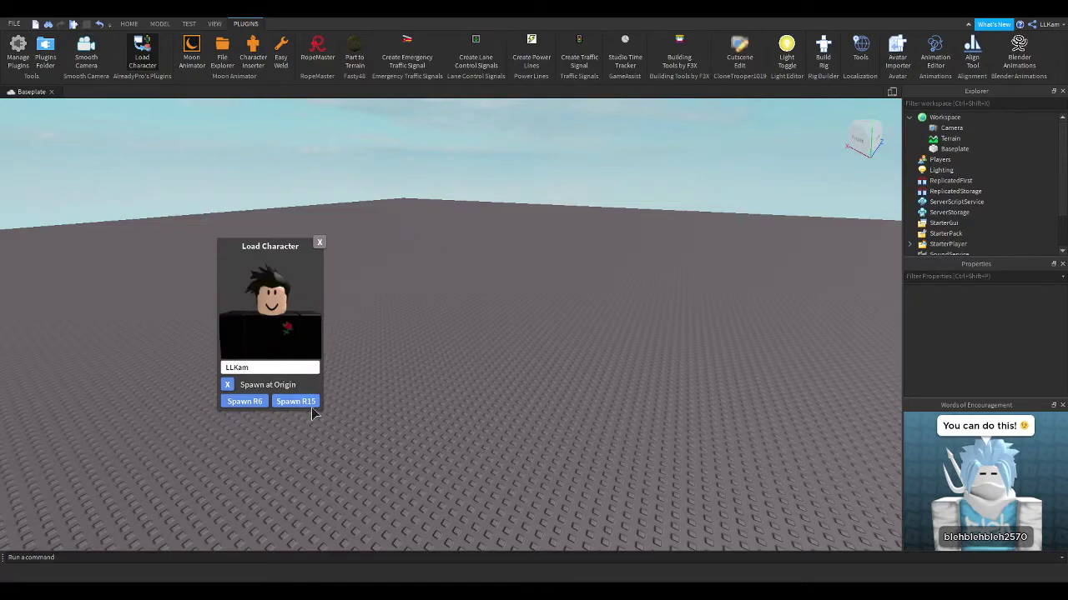
{"action": "right_click_drag", "start_coordinate": [563, 302], "coordinate": [562, 308]}
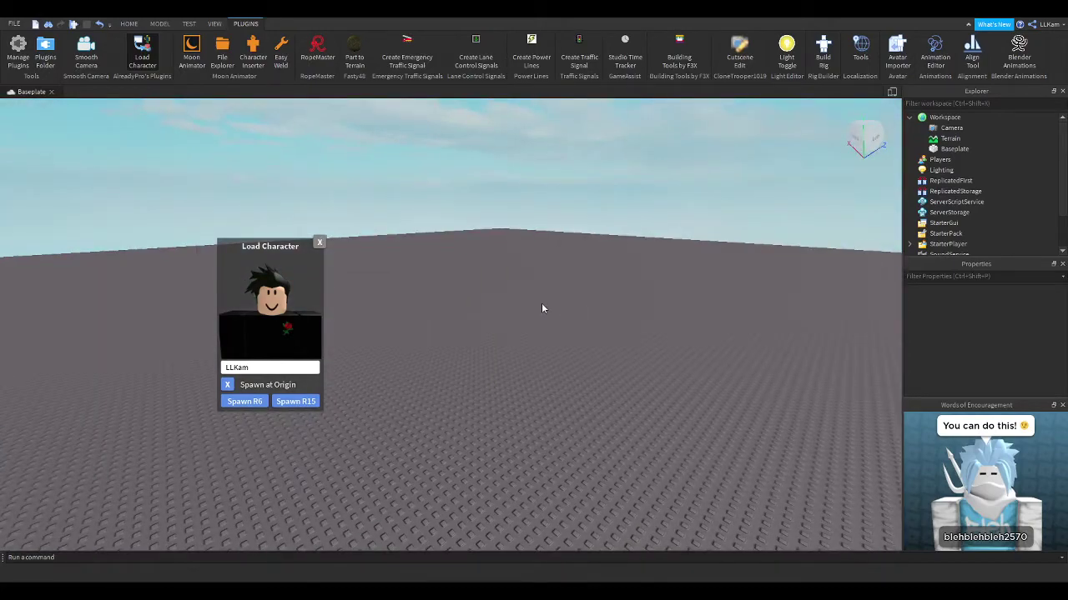
{"action": "right_click_drag", "start_coordinate": [541, 308], "coordinate": [459, 294]}
{"action": "key", "text": "w"}
{"action": "scroll", "coordinate": [459, 294], "scroll_direction": "up", "scroll_amount": 5}
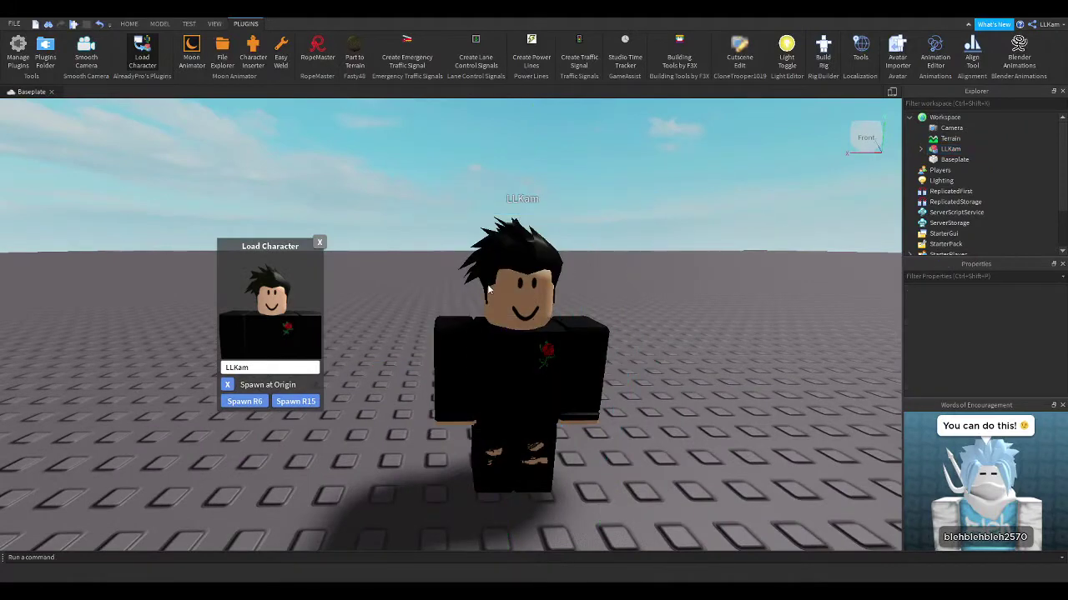
{"action": "scroll", "coordinate": [508, 310], "scroll_direction": "down", "scroll_amount": 5}
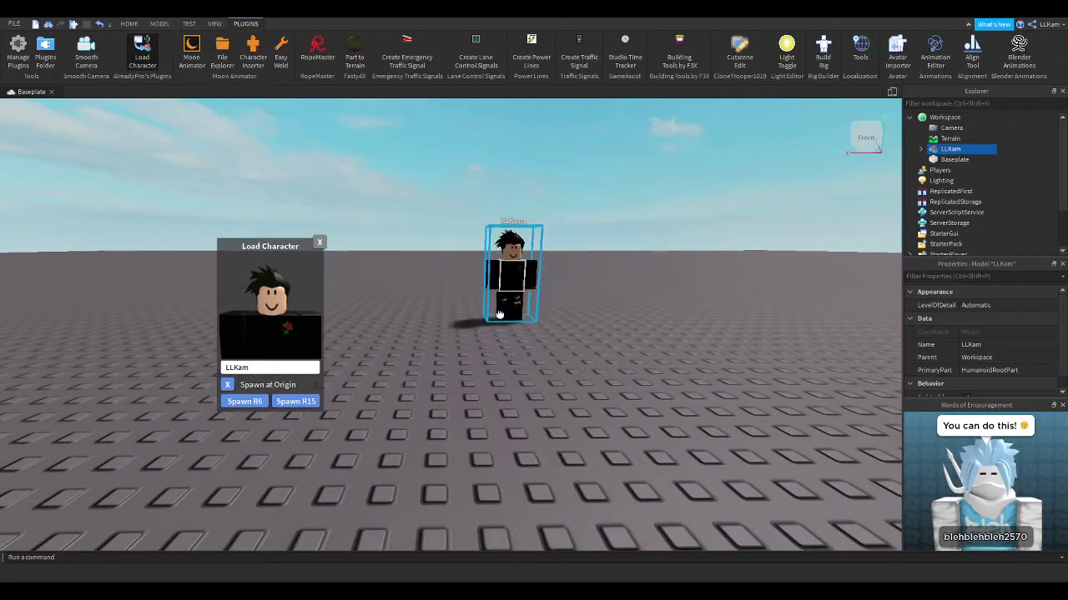
{"action": "scroll", "coordinate": [498, 314], "scroll_direction": "up", "scroll_amount": 3}
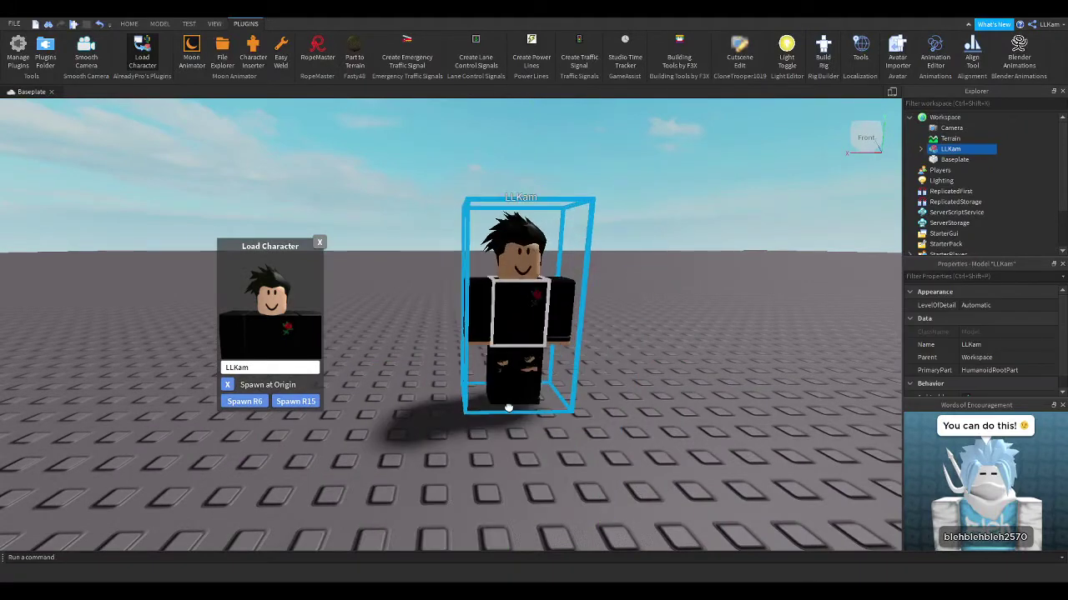
- Close the Load Character window, clear the selection and frame the spawned character on the baseplate
{"action": "left_click", "coordinate": [514, 314]}
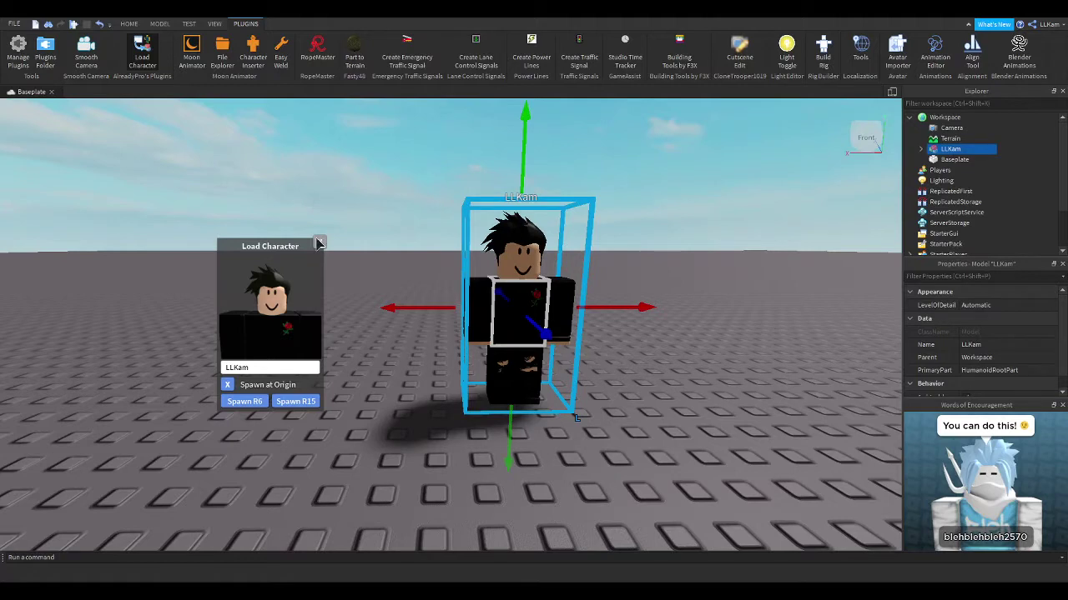
{"action": "left_click", "coordinate": [319, 243]}
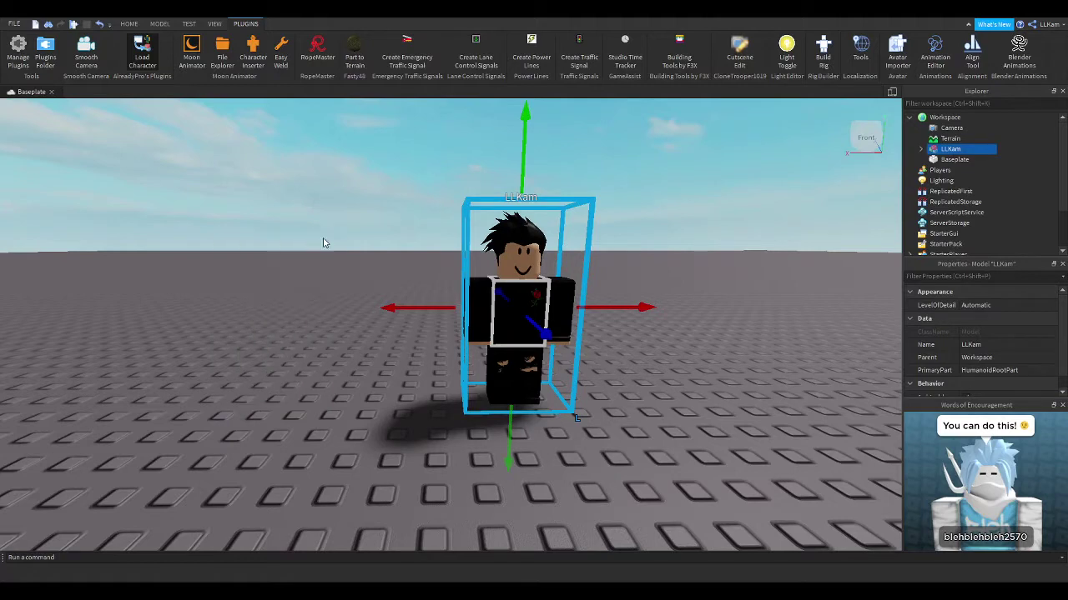
{"action": "scroll", "coordinate": [499, 185], "scroll_direction": "down", "scroll_amount": 3}
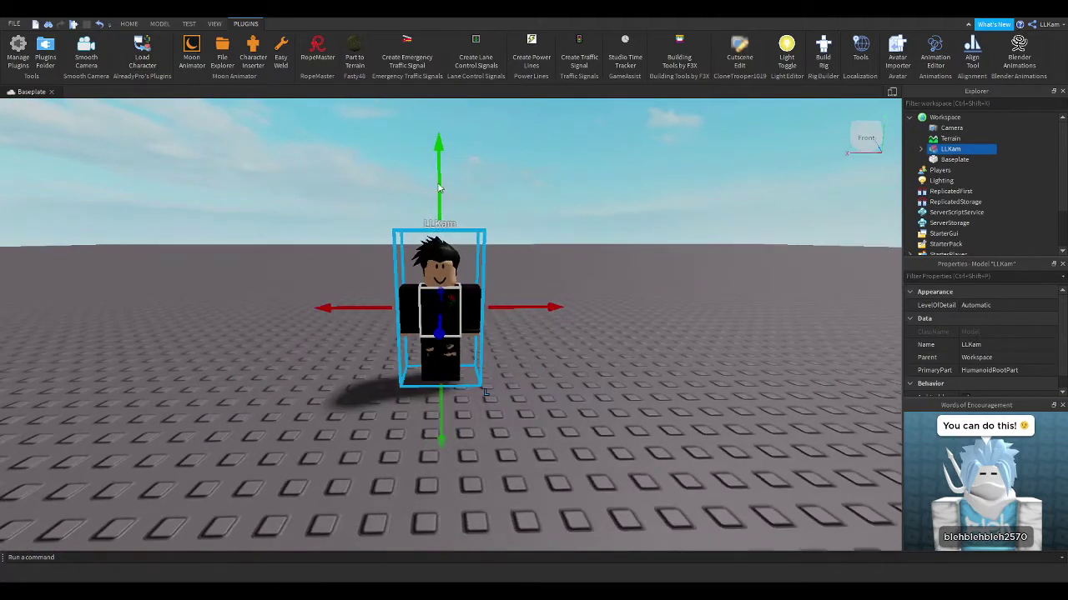
{"action": "left_click", "coordinate": [504, 179]}
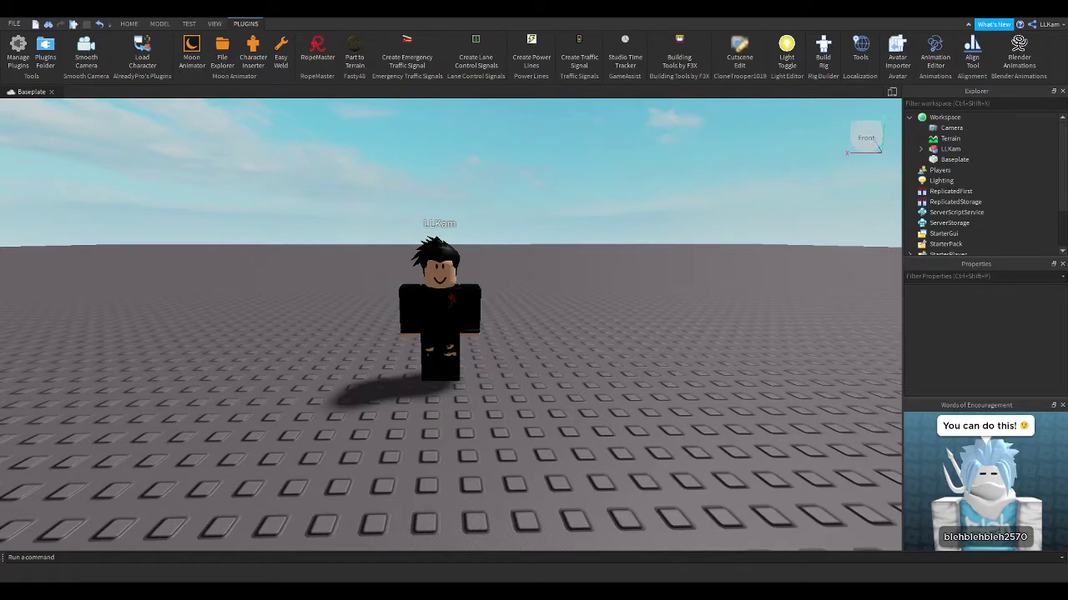
{"action": "right_click_drag", "start_coordinate": [500, 314], "coordinate": [505, 330]}
{"action": "key", "text": "s"}
{"action": "key", "text": "a"}
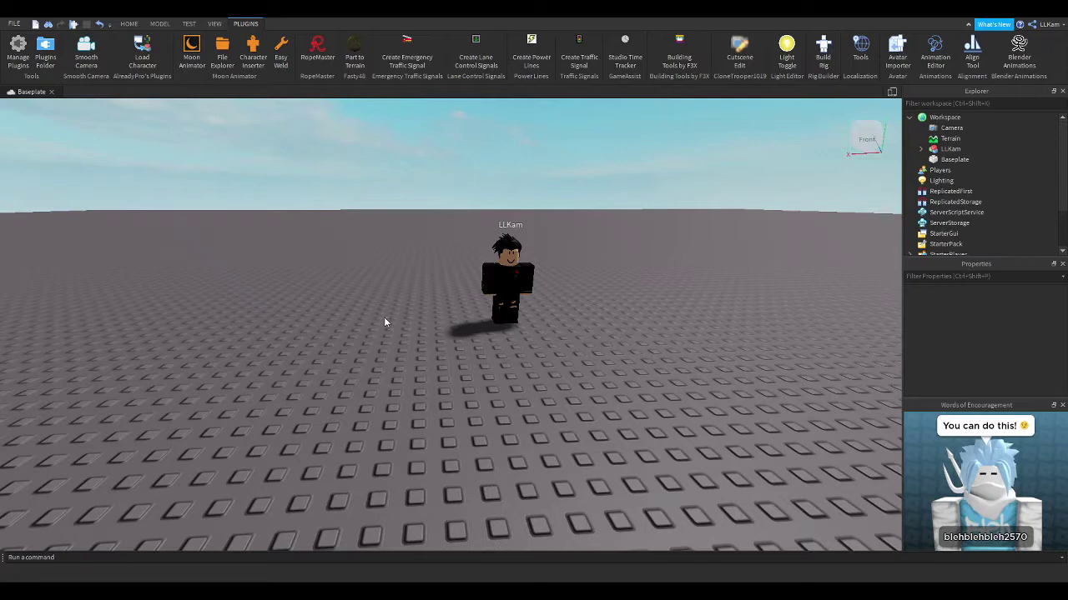
{"action": "right_click_drag", "start_coordinate": [384, 322], "coordinate": [384, 317]}
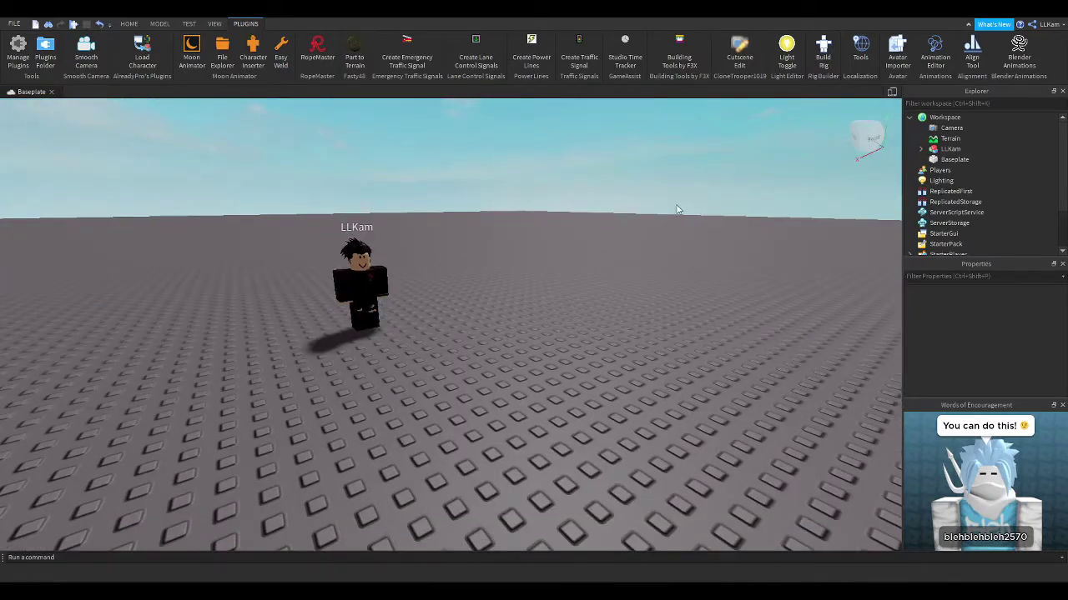
- Expand the character model in the Explorer and examine the properties of its Script and the Animation inside it
{"action": "left_click", "coordinate": [921, 149]}
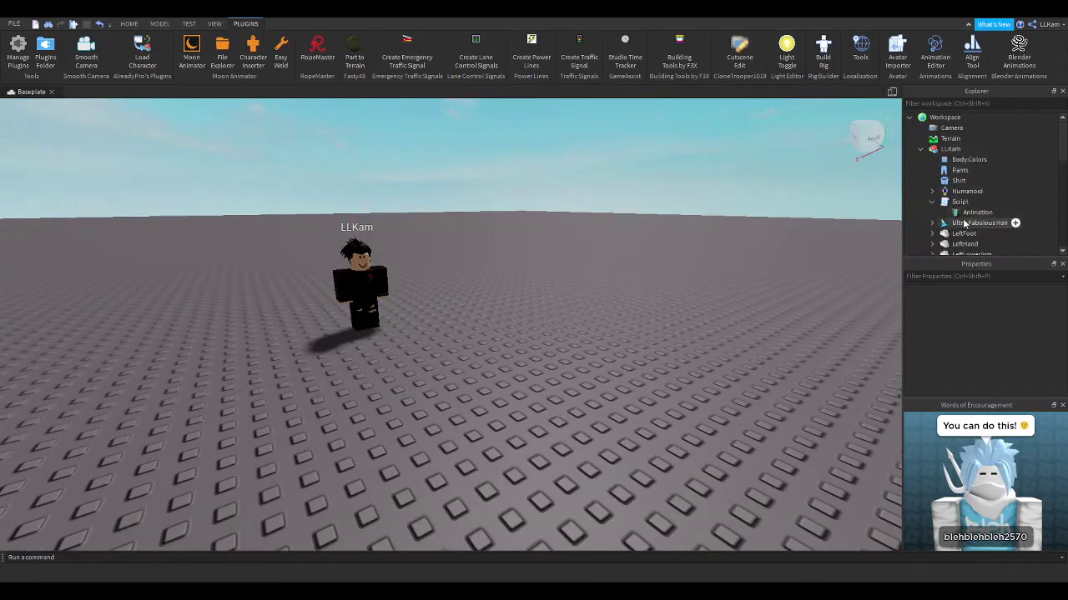
{"action": "left_click", "coordinate": [970, 214]}
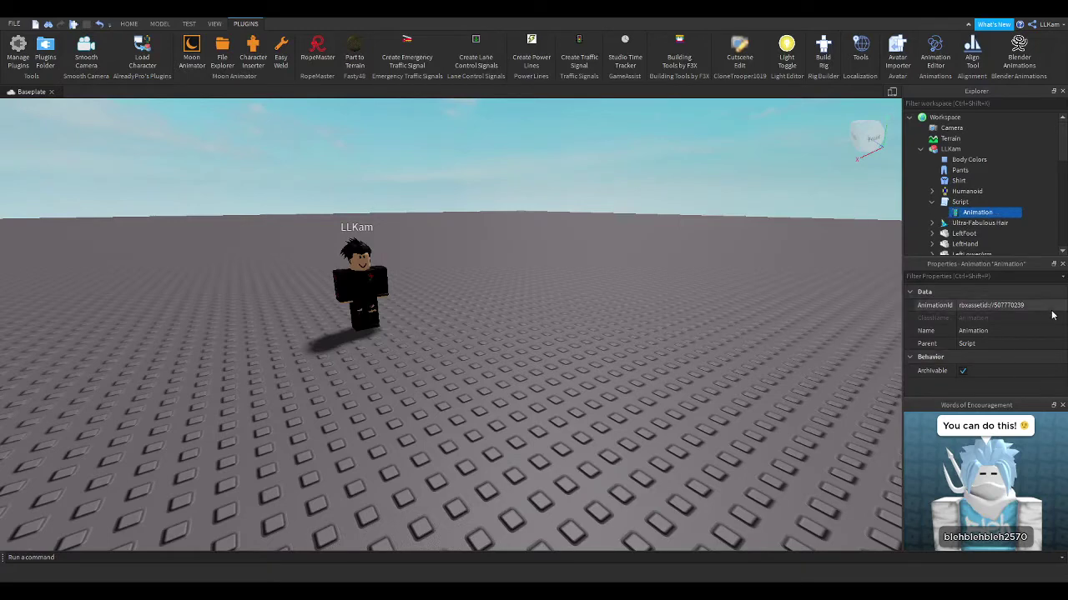
{"action": "left_click", "coordinate": [947, 303]}
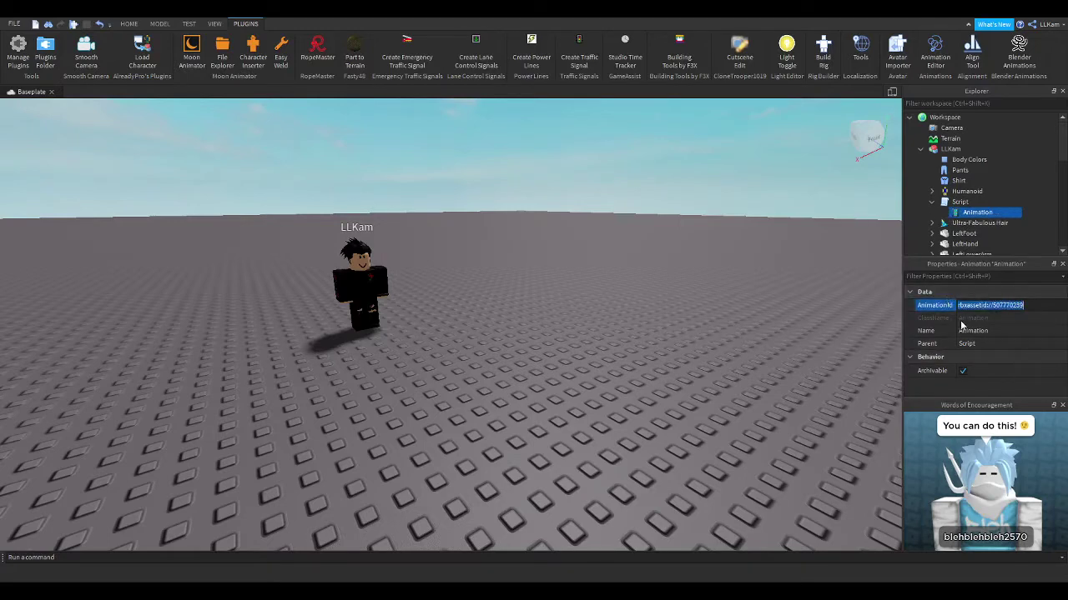
{"action": "left_click", "coordinate": [970, 204]}
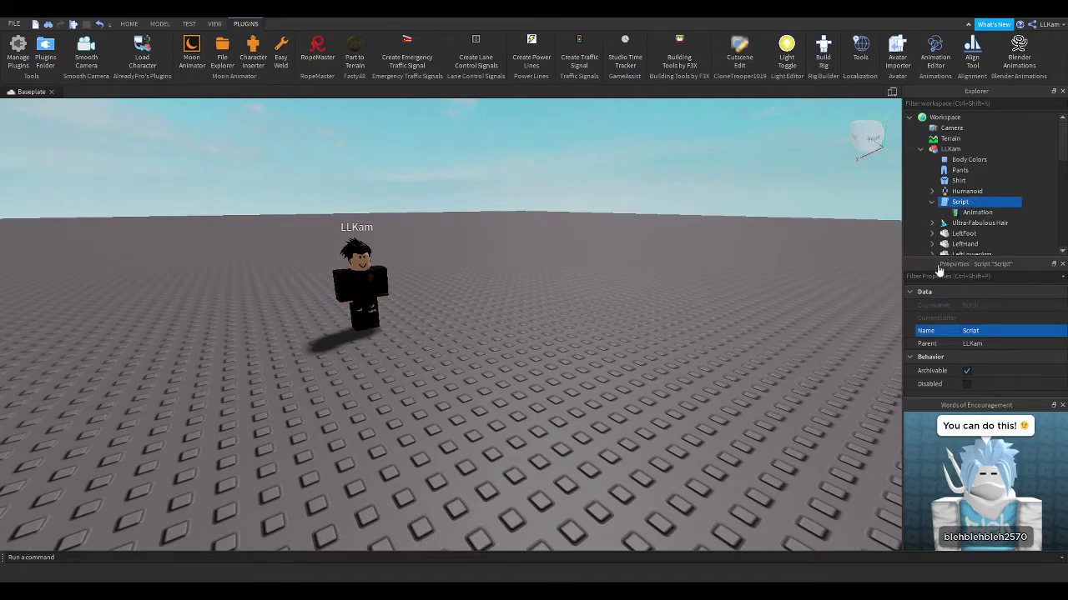
{"action": "left_click", "coordinate": [827, 294]}
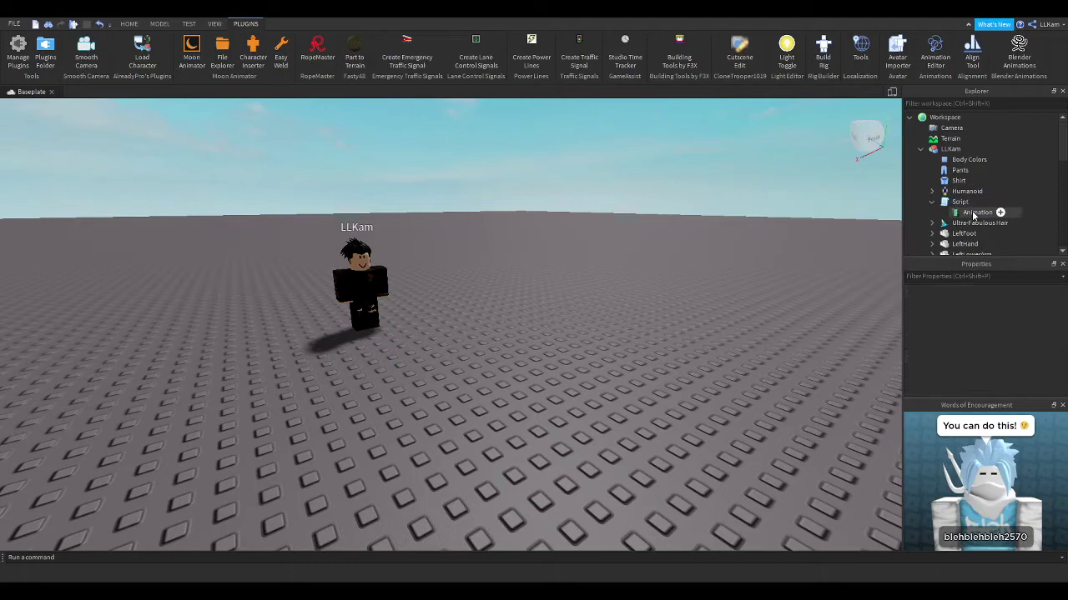
- Copy the AnimationId of the Animation in the character's Script and re-enter it as rbxassetid://507770239
{"action": "left_click", "coordinate": [977, 212]}
{"action": "left_click", "coordinate": [1041, 307]}
{"action": "key", "text": "ctrl+c"}
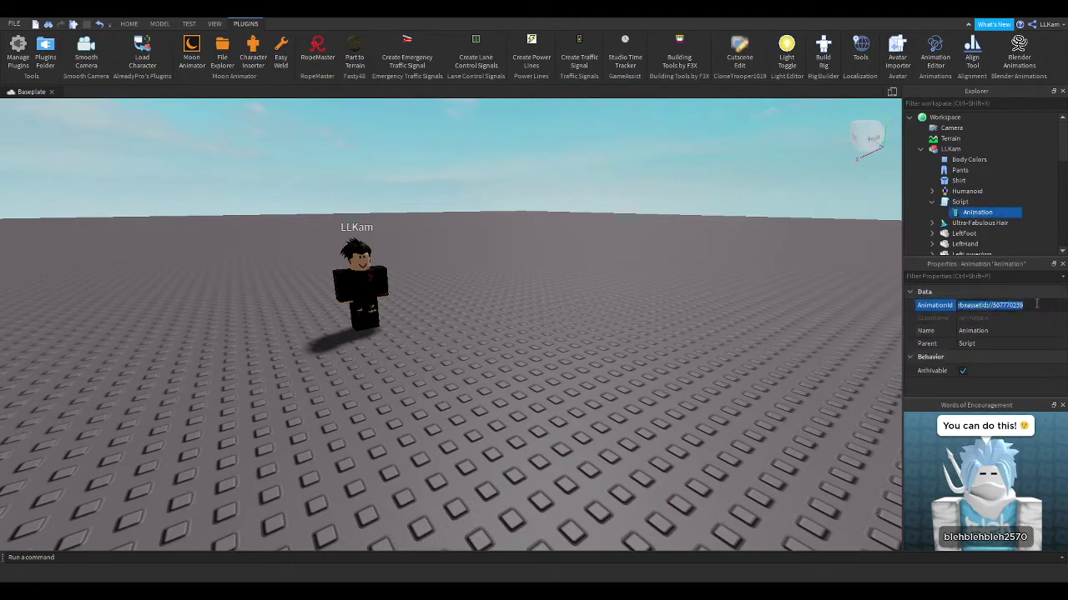
{"action": "left_click", "coordinate": [1036, 305]}
{"action": "key", "text": "ctrl+v"}
{"action": "key", "text": "ctrl+a"}
{"action": "key", "text": "BackSpace"}
{"action": "key", "text": "ctrl+v"}
{"action": "key", "text": "Return"}
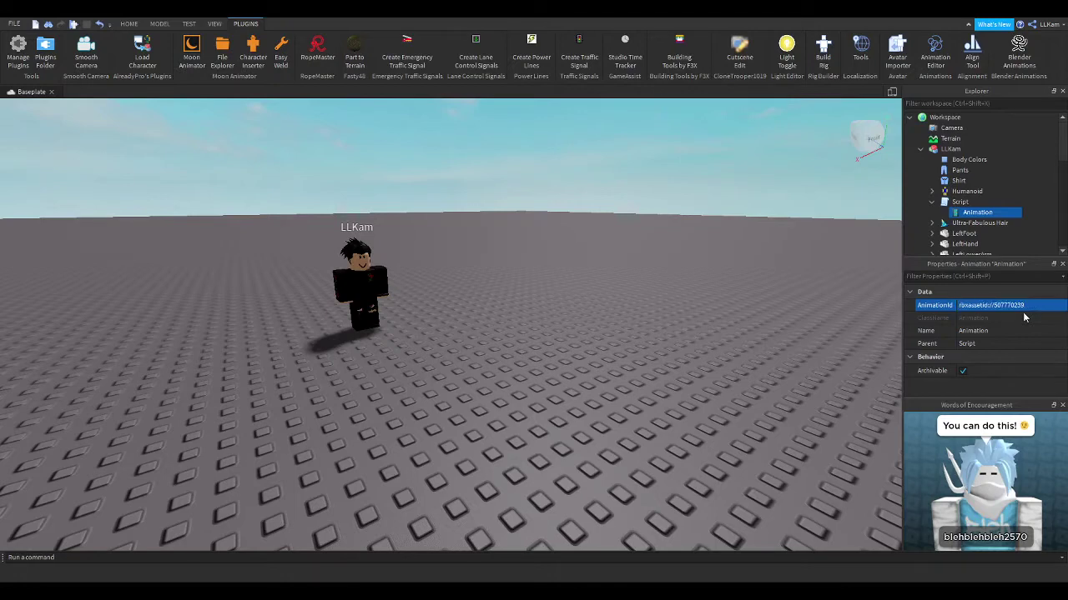
- Open the Script inside the character model, examine its code down to the dance:Play() line, and close the script
{"action": "right_click_drag", "start_coordinate": [475, 256], "coordinate": [478, 248]}
{"action": "key", "text": "a"}
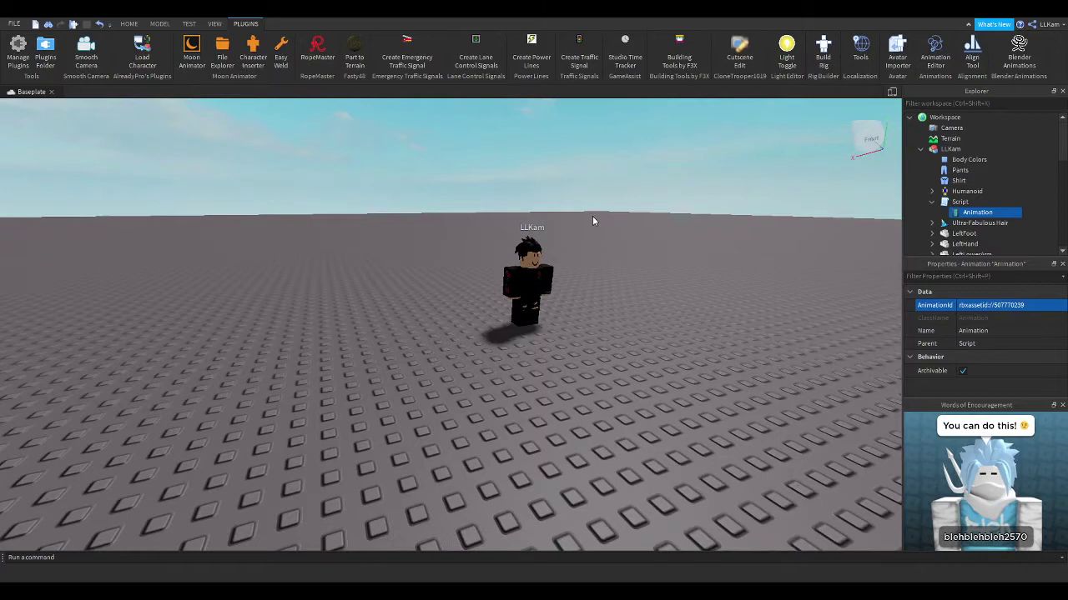
{"action": "double_click", "coordinate": [959, 202]}
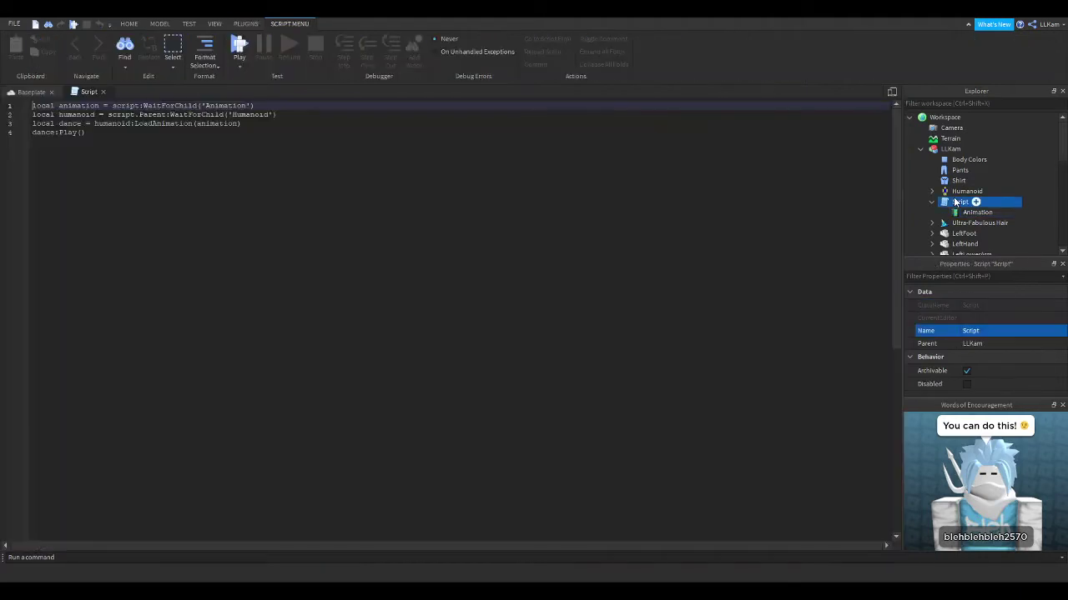
{"action": "key", "text": "ctrl+a"}
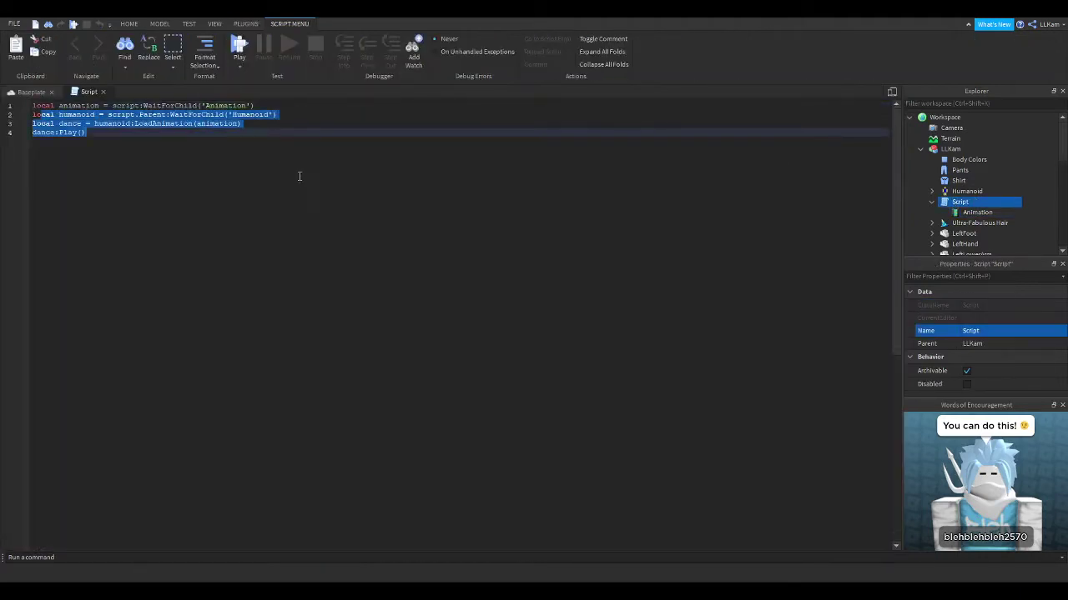
{"action": "type", "text": "local animation = script:WaitForChild('Animation') local humanoid = script.Parent:WaitForChild('Humanoid') local dance = humanoid:LoadAnimation(animation) dance:Play()"}
{"action": "left_click_drag", "start_coordinate": [84, 136], "coordinate": [63, 135]}
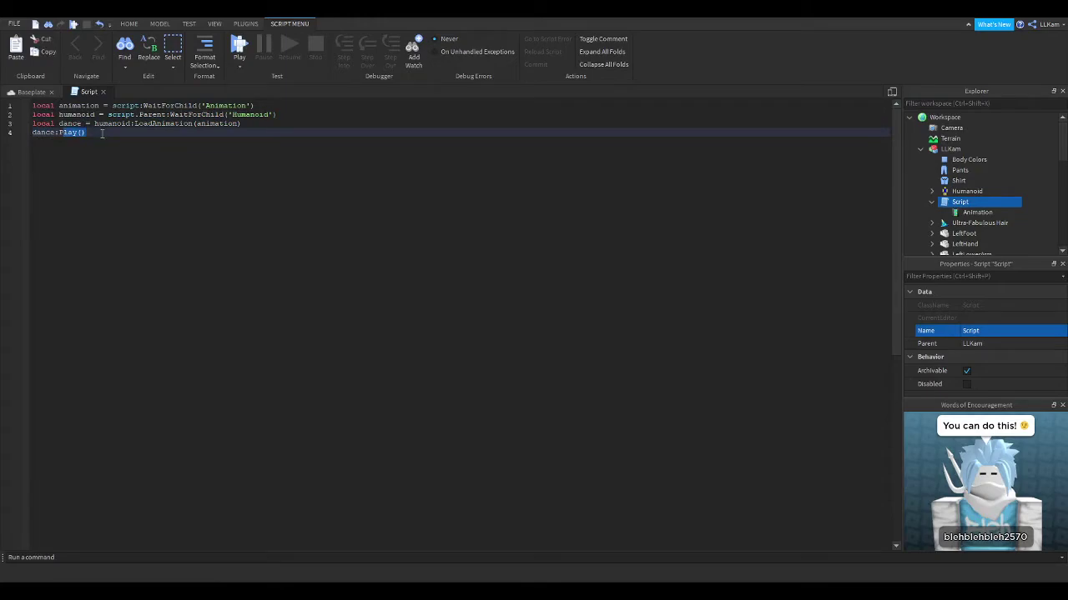
{"action": "left_click", "coordinate": [100, 136]}
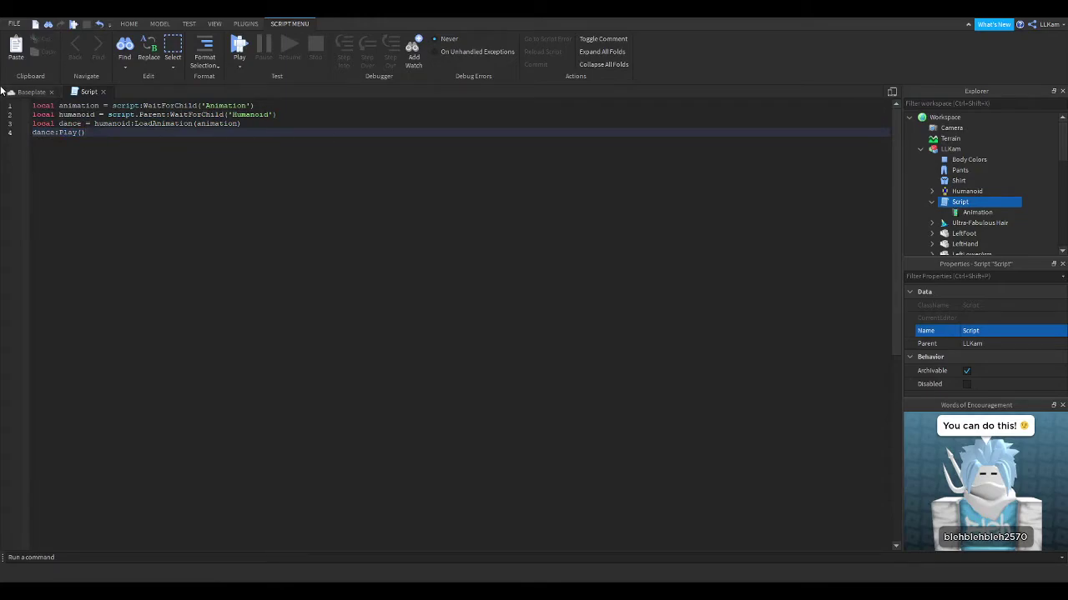
{"action": "left_click", "coordinate": [33, 93]}
{"action": "left_click", "coordinate": [103, 92]}
{"action": "right_click_drag", "start_coordinate": [343, 225], "coordinate": [345, 225]}
{"action": "left_click", "coordinate": [343, 224]}
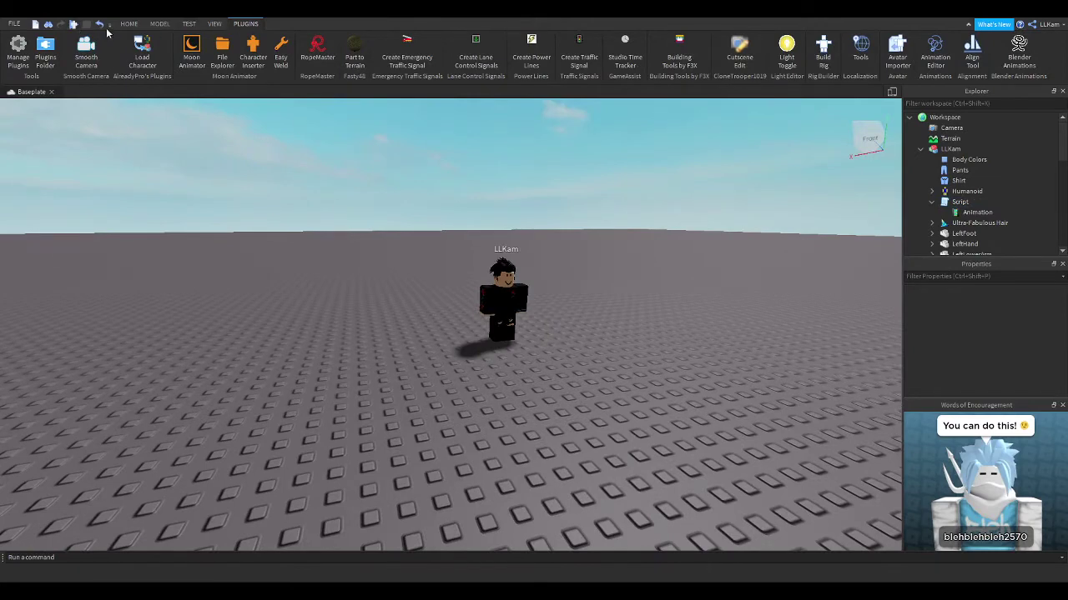
- Start a play test of the baseplate and bring the camera close to the player's avatar
{"action": "left_click", "coordinate": [128, 24]}
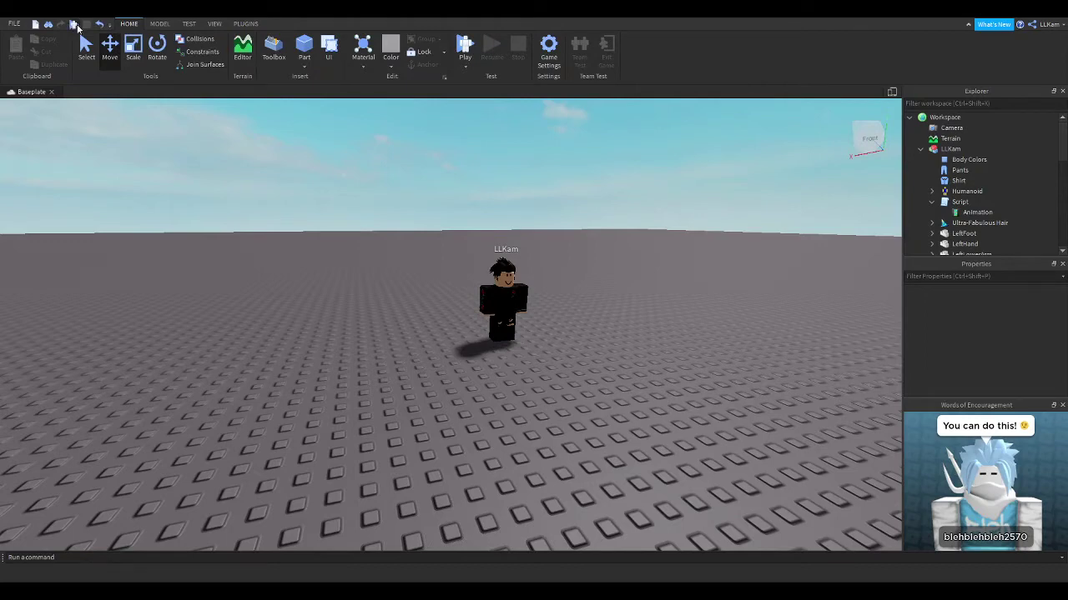
{"action": "key", "text": "F5"}
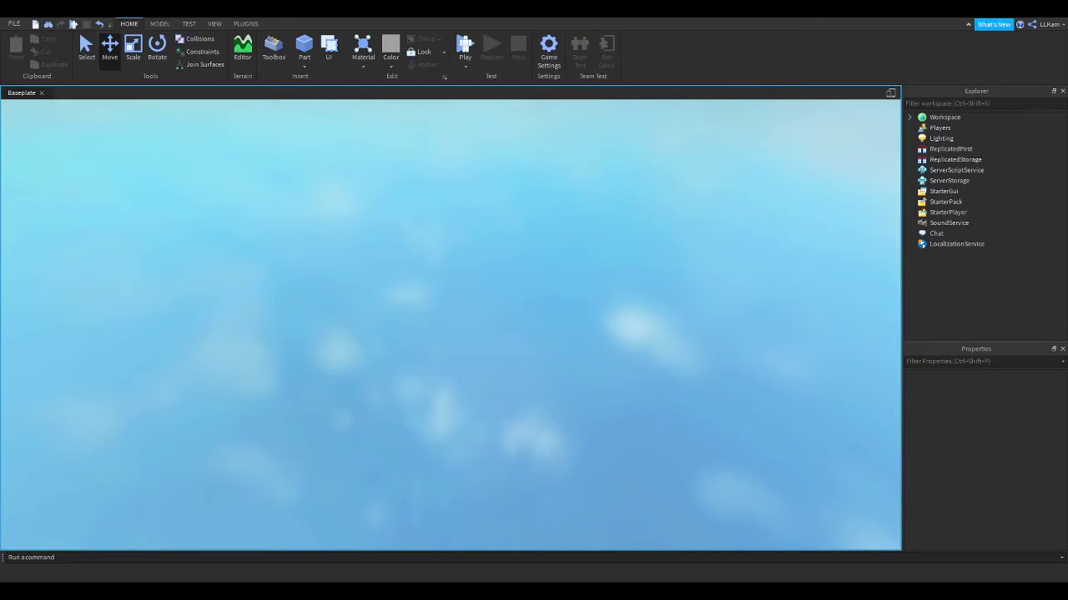
{"action": "left_click", "coordinate": [74, 24]}
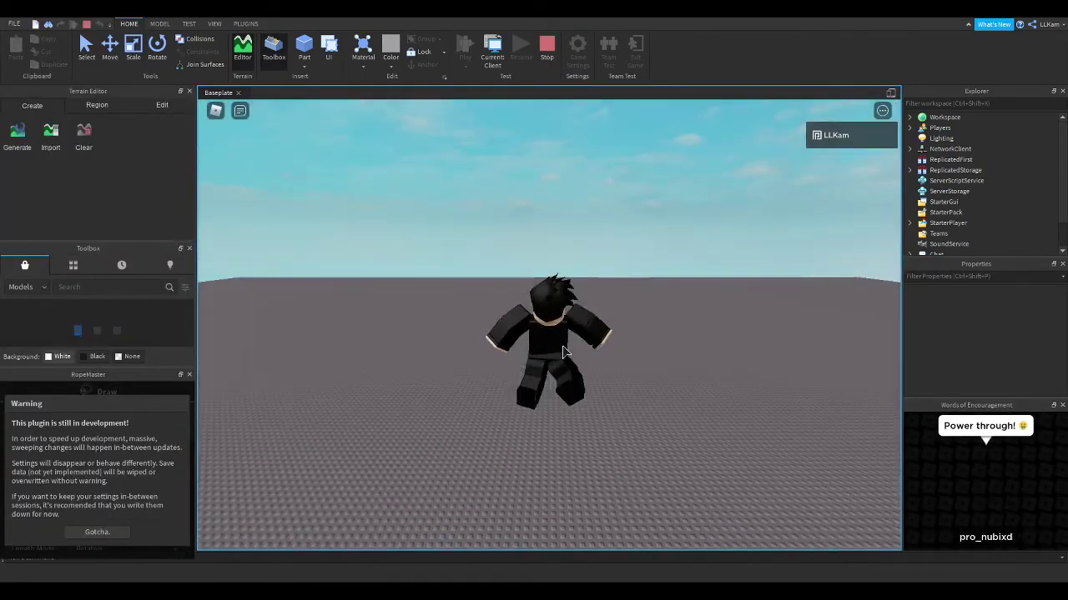
{"action": "right_click_drag", "start_coordinate": [563, 347], "coordinate": [549, 331]}
{"action": "scroll", "coordinate": [563, 347], "scroll_direction": "up", "scroll_amount": 5}
{"action": "scroll", "coordinate": [563, 347], "scroll_direction": "down", "scroll_amount": 5}
{"action": "scroll", "coordinate": [549, 323], "scroll_direction": "up", "scroll_amount": 3}
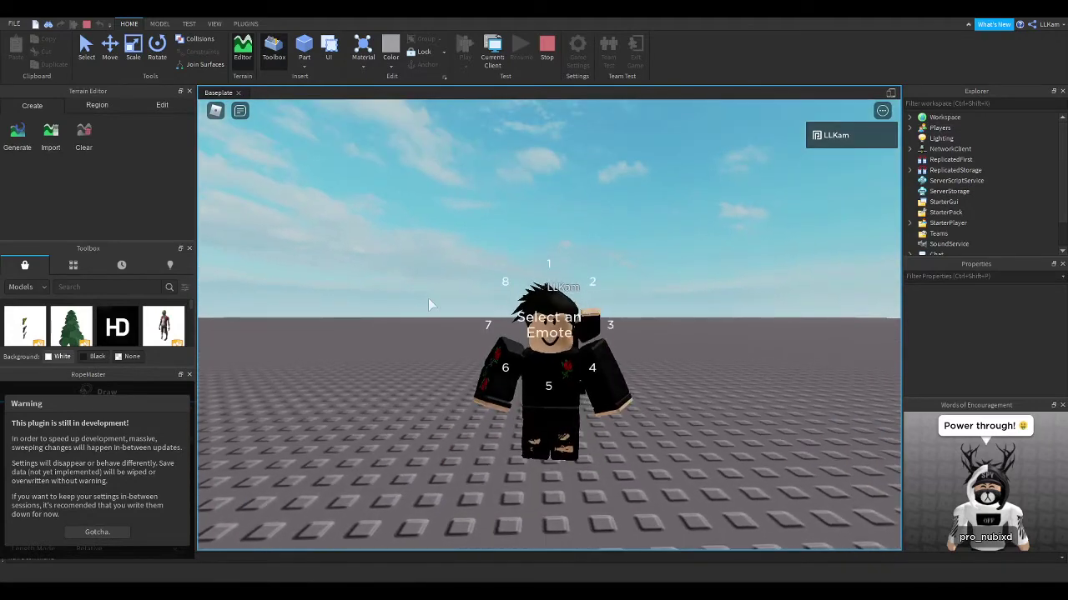
- Play the emotes in slots 8, 7, 6 and 5 of the emote wheel on the avatar
{"action": "left_click", "coordinate": [512, 289]}
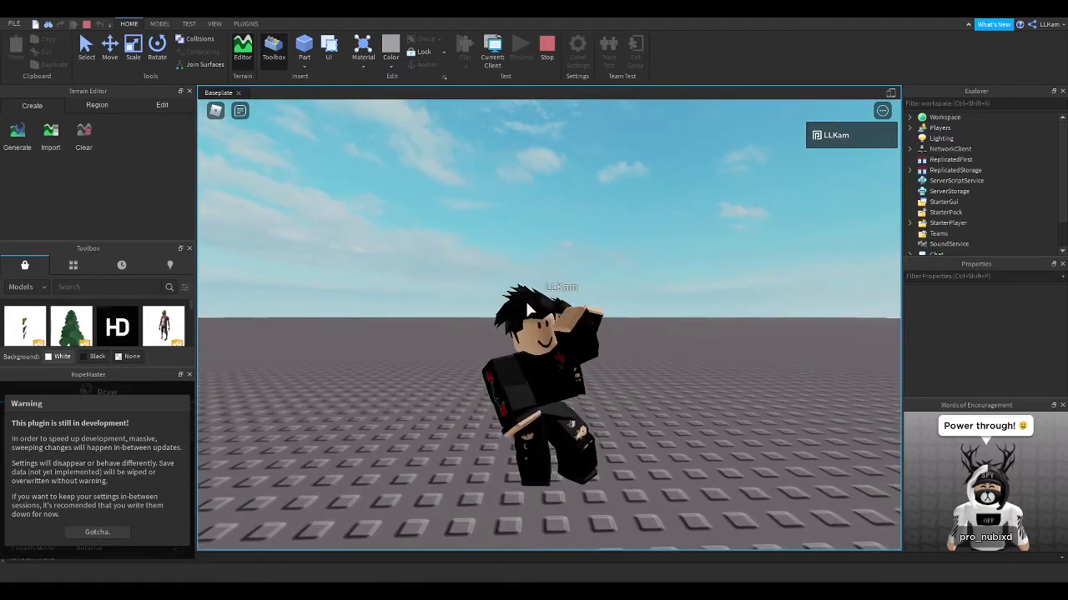
{"action": "right_click_drag", "start_coordinate": [525, 298], "coordinate": [525, 299]}
{"action": "key", "text": "period"}
{"action": "left_click", "coordinate": [491, 331]}
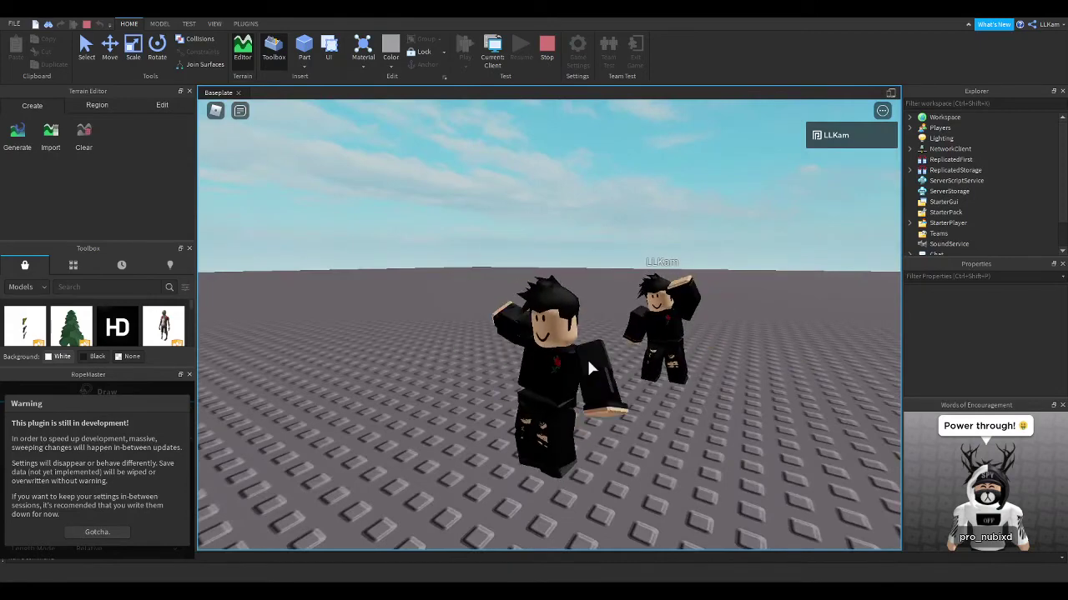
{"action": "right_click_drag", "start_coordinate": [587, 357], "coordinate": [523, 332]}
{"action": "key", "text": "period"}
{"action": "left_click", "coordinate": [505, 377]}
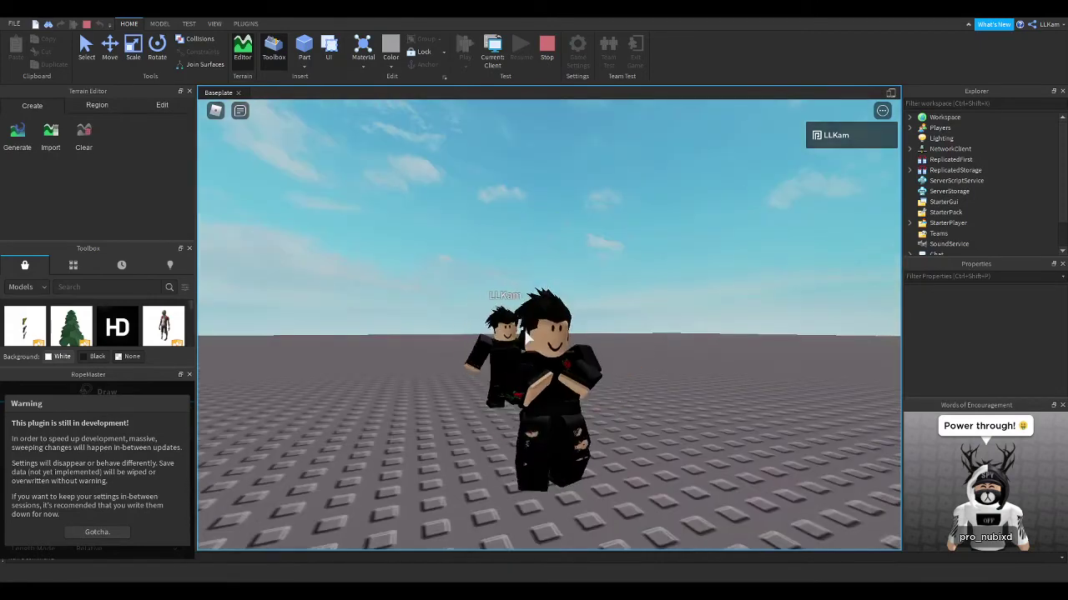
{"action": "key", "text": "period"}
{"action": "left_click", "coordinate": [533, 392]}
- Play the emotes in slots 4 and 3, Salute in slot 2 and Hello in slot 1 on the avatar
{"action": "key", "text": "period"}
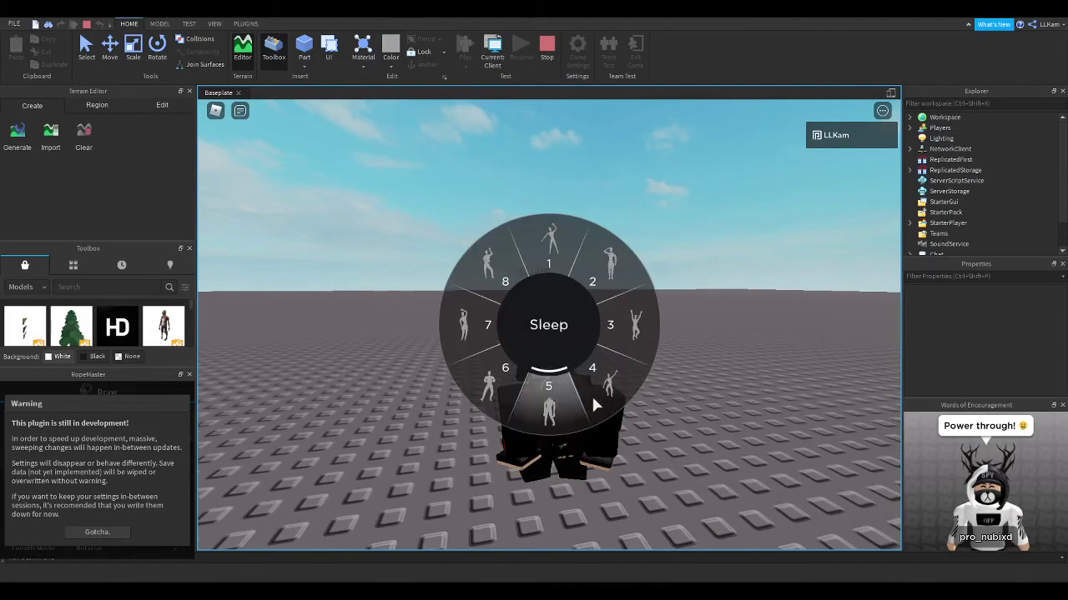
{"action": "left_click", "coordinate": [597, 398]}
{"action": "key", "text": "period"}
{"action": "left_click", "coordinate": [605, 319]}
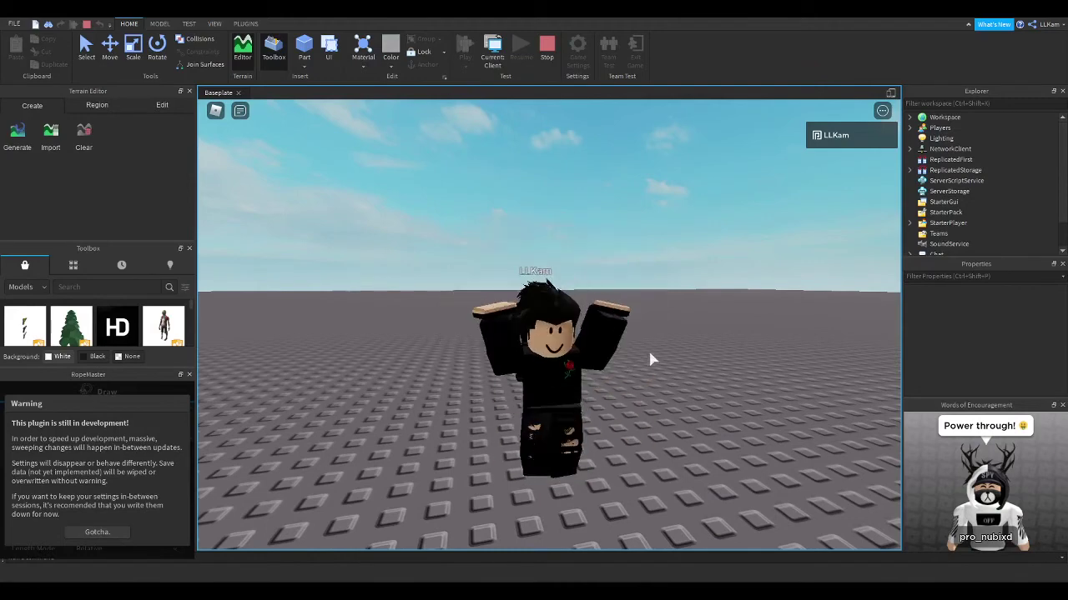
{"action": "key", "text": "period"}
{"action": "left_click", "coordinate": [611, 289]}
{"action": "key", "text": "period"}
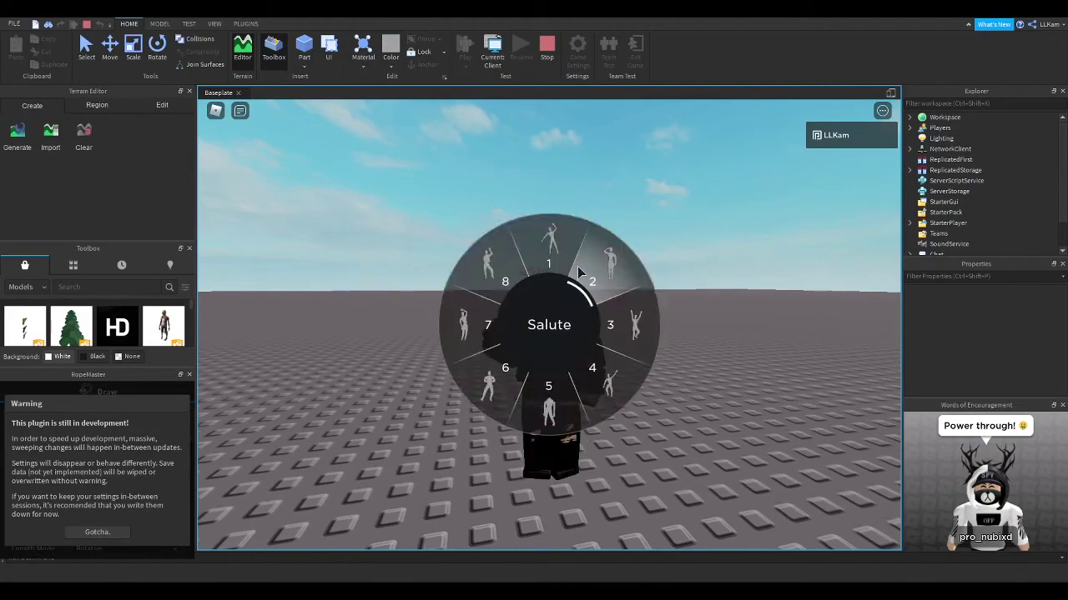
{"action": "left_click", "coordinate": [579, 274]}
{"action": "key", "text": "period"}
{"action": "left_click", "coordinate": [549, 278]}
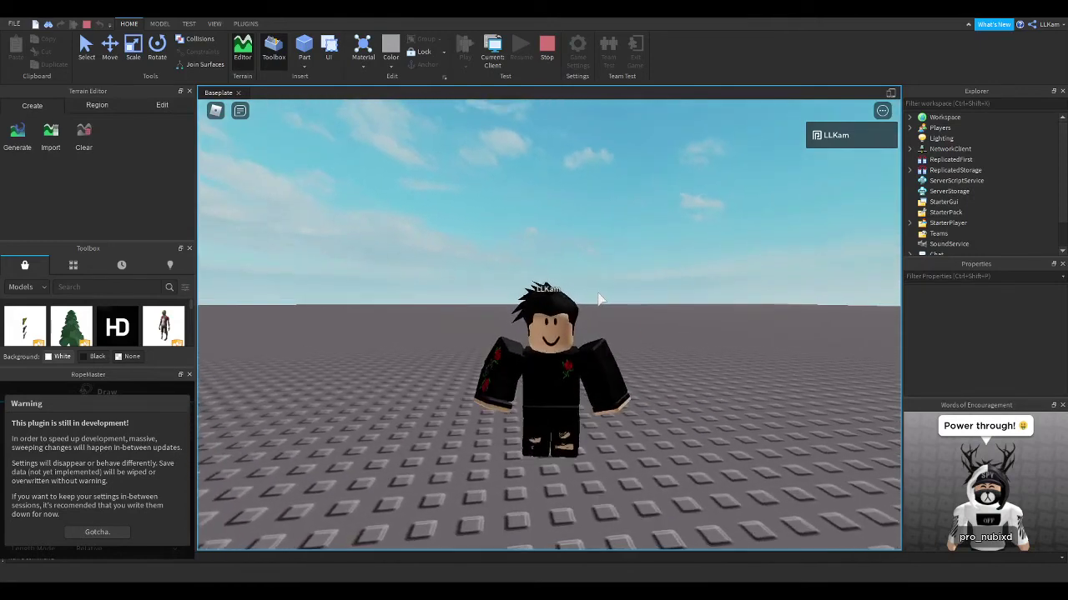
- Walk the avatar up to the spawned character, view the two side by side, and open the emote wheel
{"action": "key", "text": "w"}
{"action": "right_click_drag", "start_coordinate": [585, 291], "coordinate": [581, 309]}
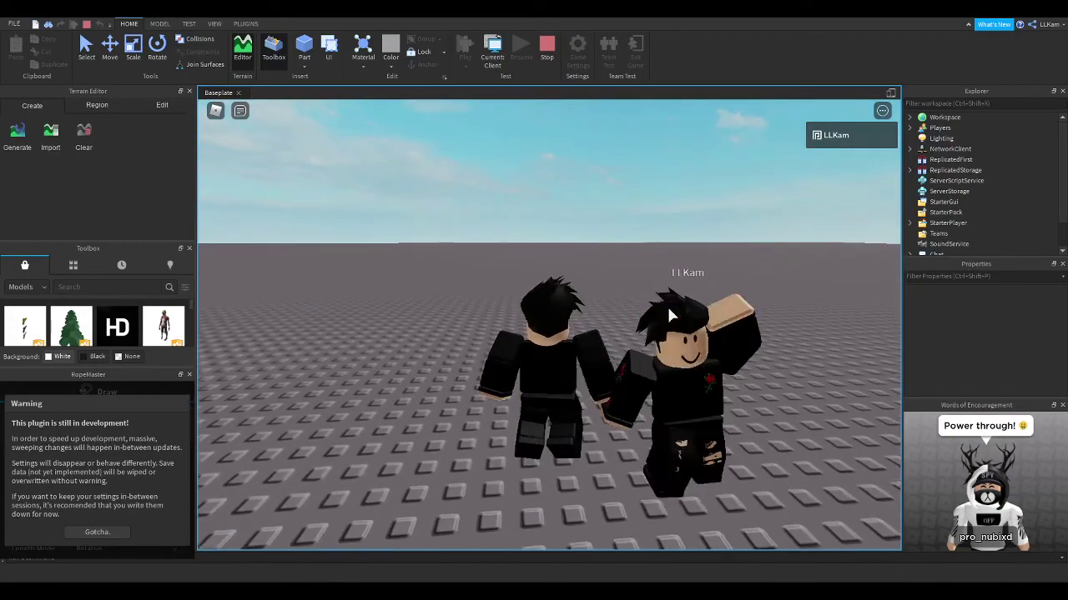
{"action": "key", "text": "s"}
{"action": "key", "text": "d"}
{"action": "right_click_drag", "start_coordinate": [668, 308], "coordinate": [668, 302]}
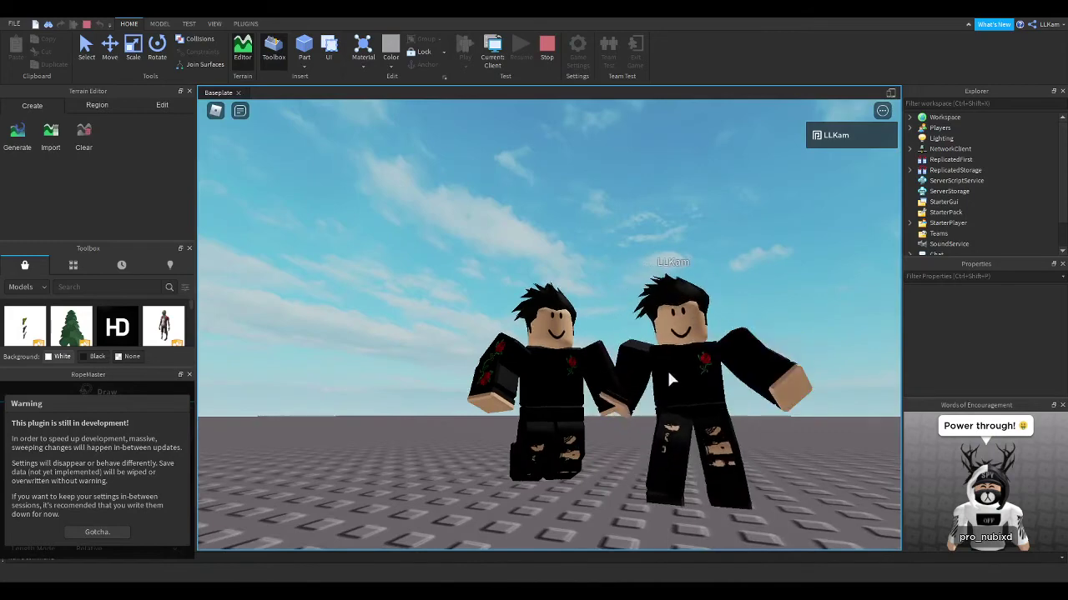
{"action": "right_click_drag", "start_coordinate": [668, 369], "coordinate": [668, 370]}
{"action": "scroll", "coordinate": [666, 368], "scroll_direction": "down", "scroll_amount": 3}
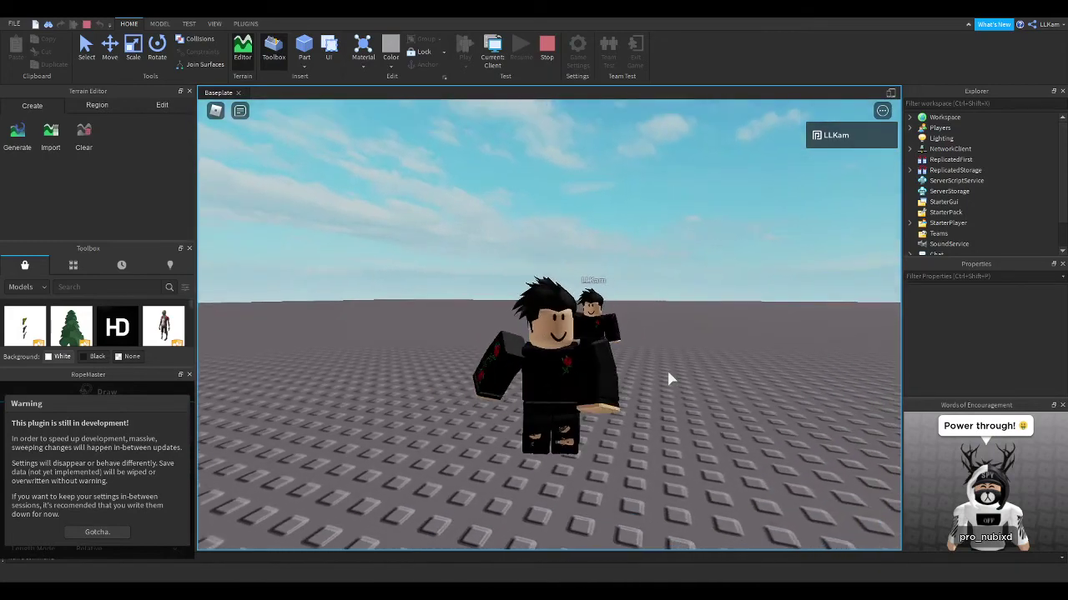
{"action": "key", "text": "period"}
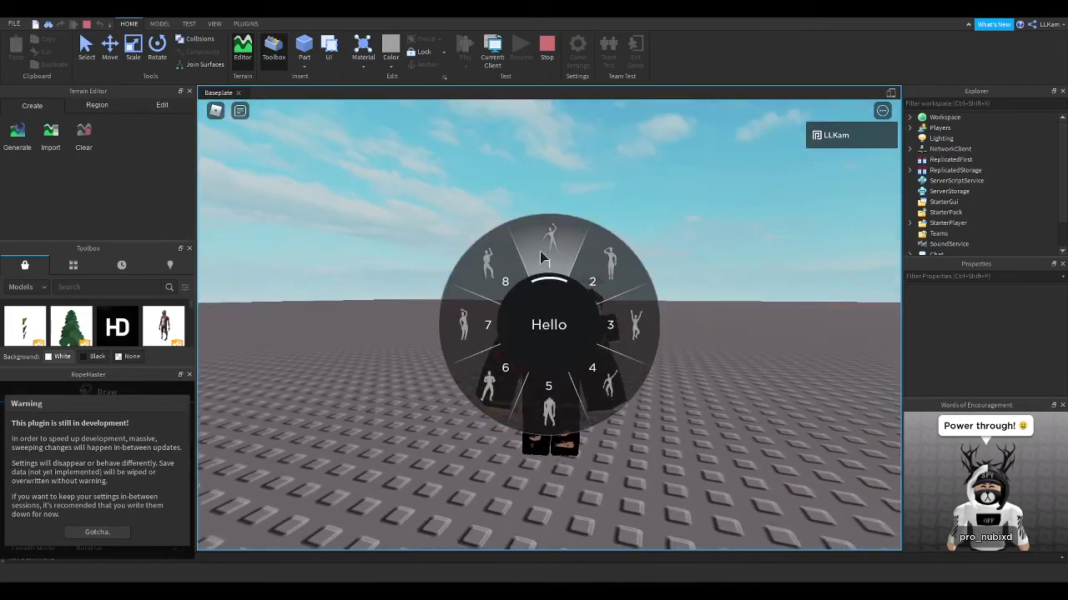